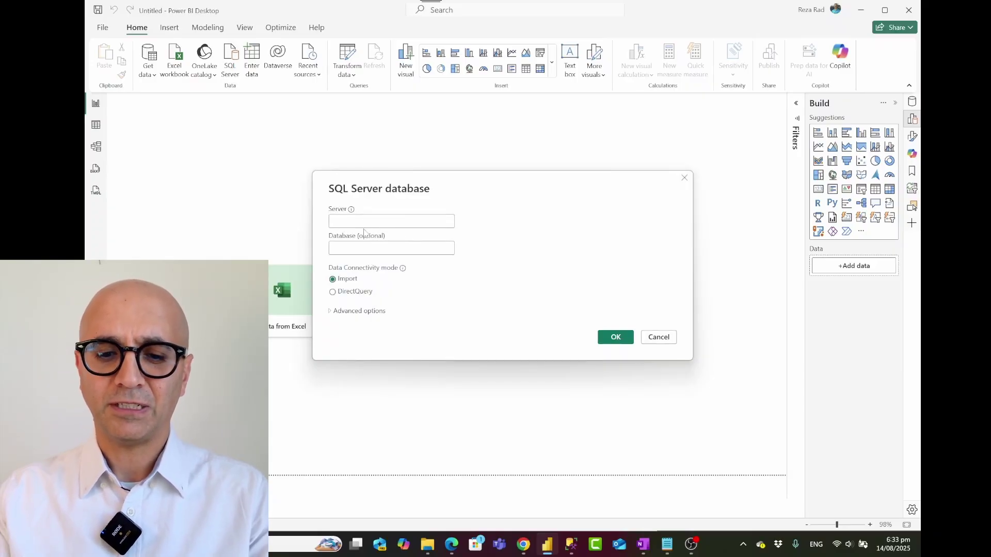
# Step: Enter databaseserver.database.windows.net as the SQL Server address and expand the advanced options
pyautogui.write('databaseserver')
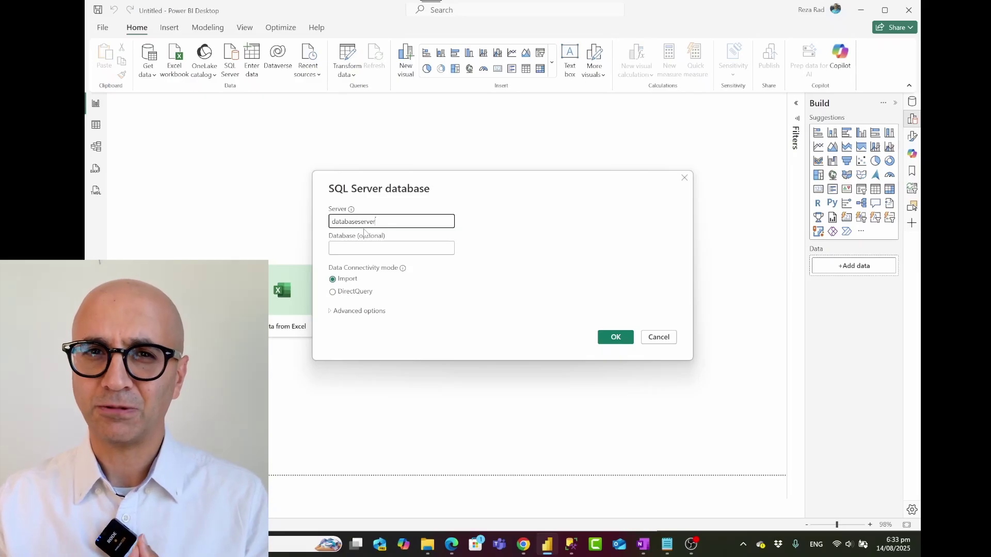
pyautogui.write('.data')
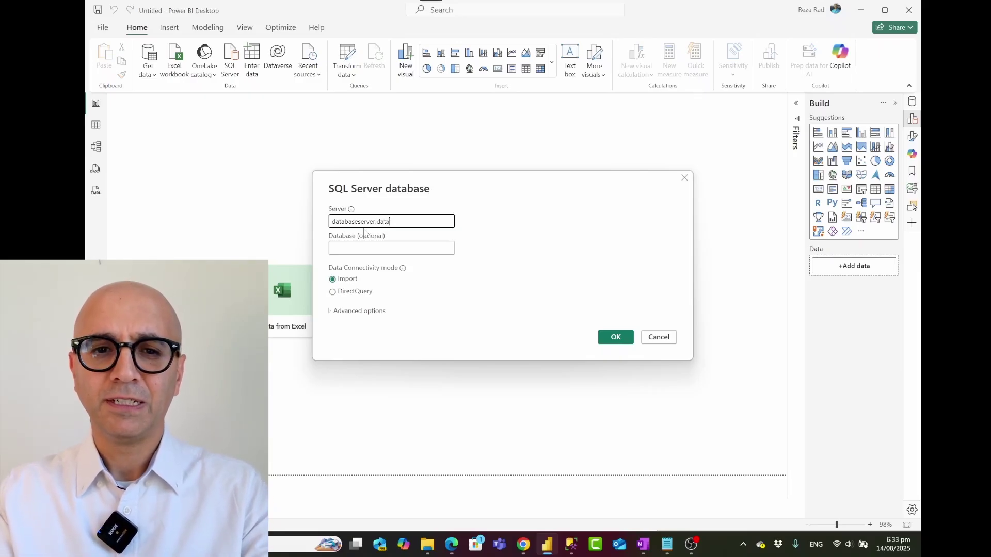
pyautogui.write('base.')
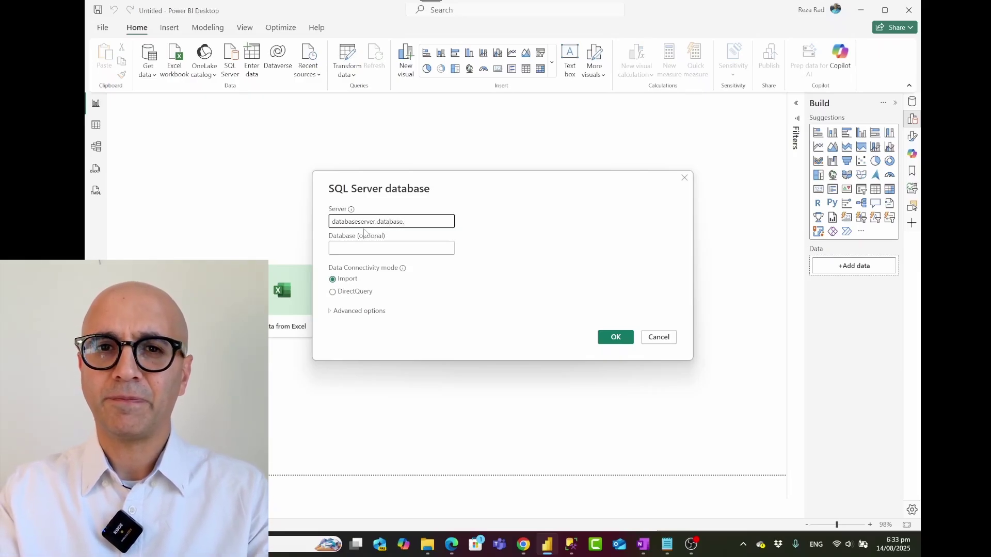
pyautogui.write('windown')
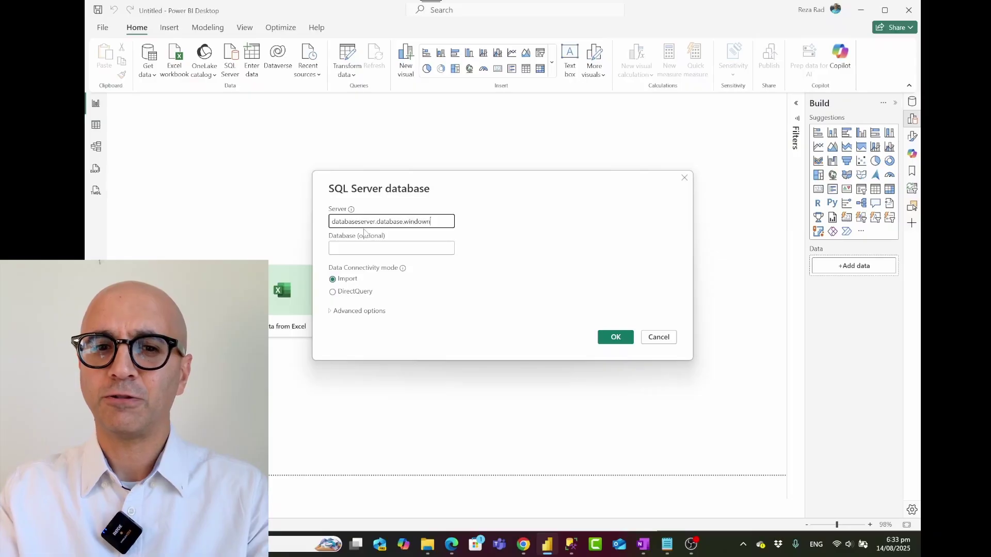
pyautogui.press('BackSpace')
pyautogui.write('s.net')
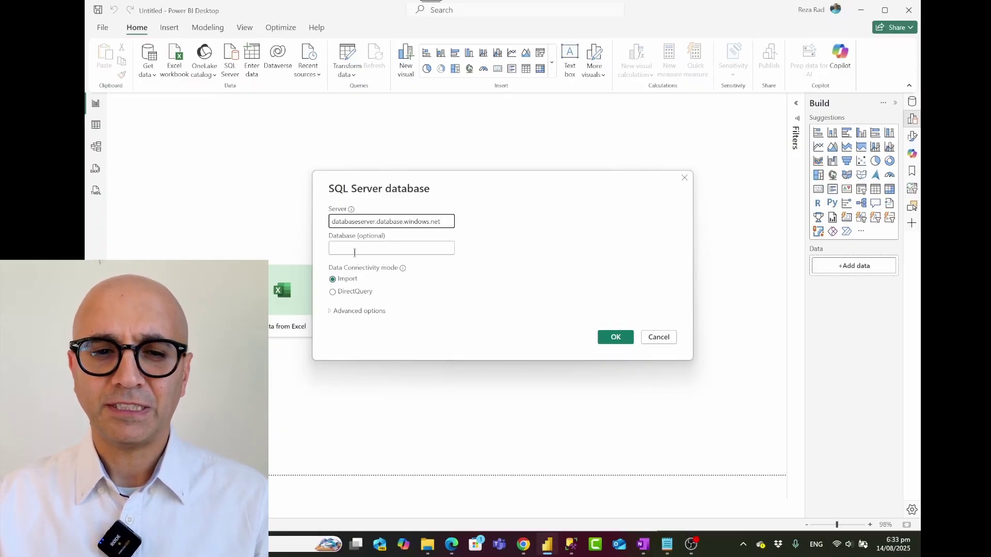
pyautogui.click(344, 312)
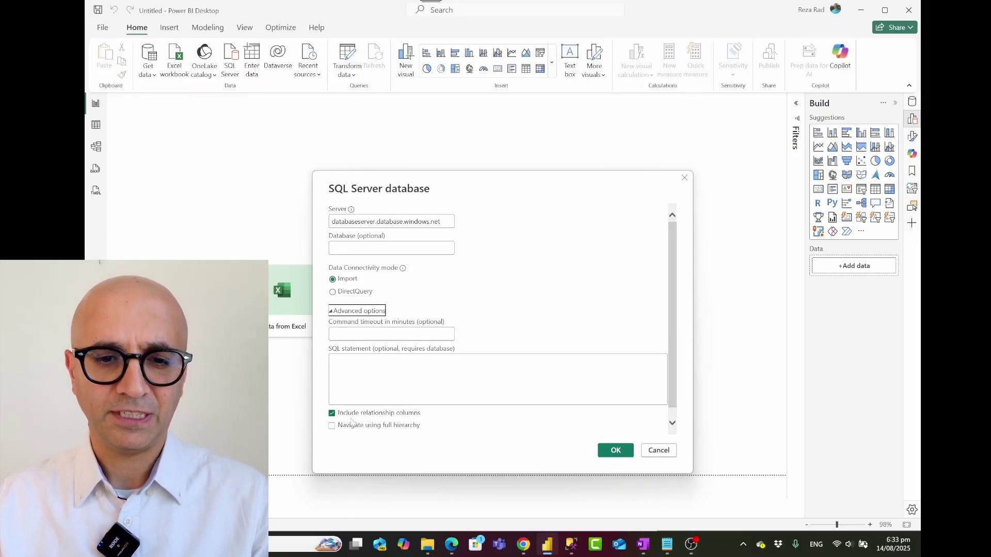
# Step: Launch the ZoomIt screen magnifier from the Start search
pyautogui.click(289, 544)
pyautogui.write('zo')
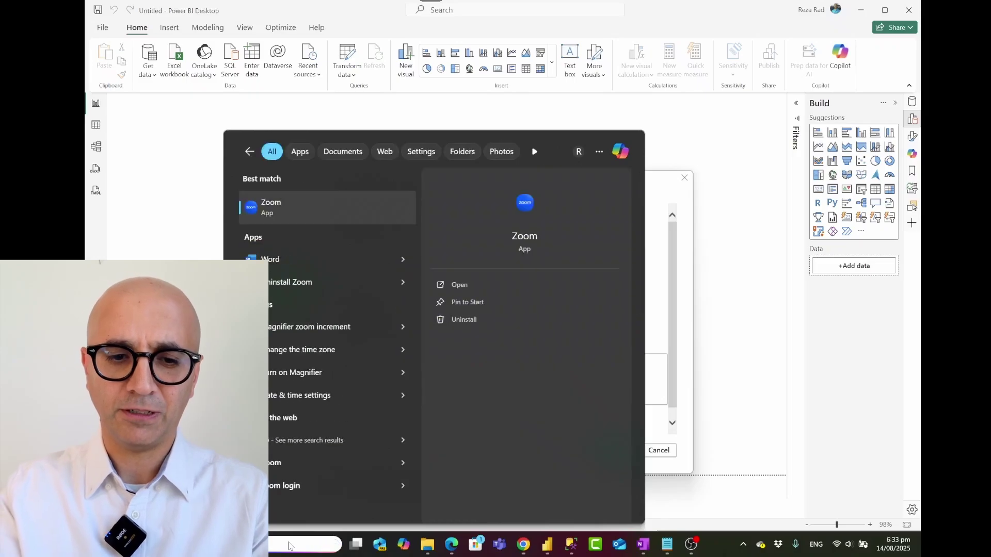
pyautogui.write('omit')
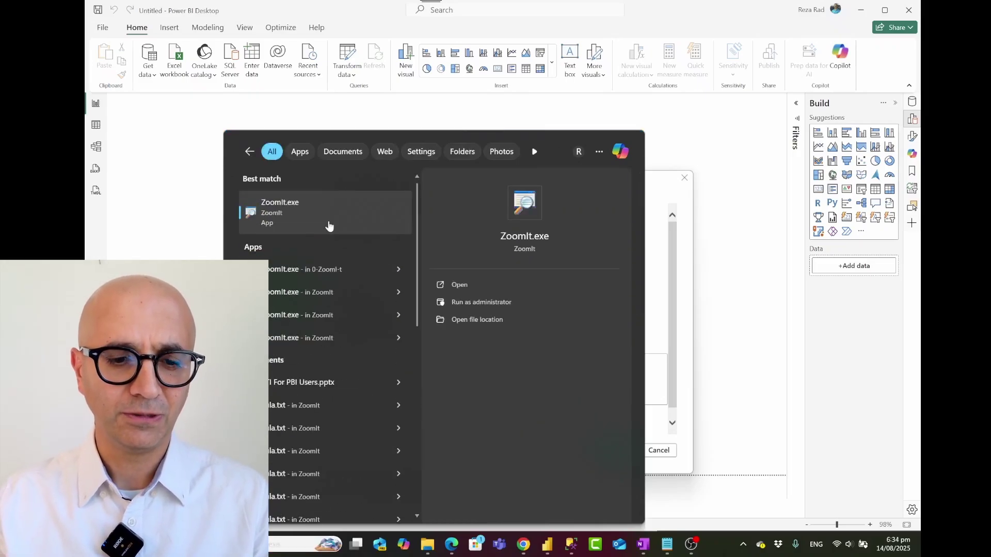
pyautogui.click(329, 226)
# Step: Magnify and mark the Include relationship columns option, then cancel the SQL Server dialog
pyautogui.hotkey('ctrl', '1')
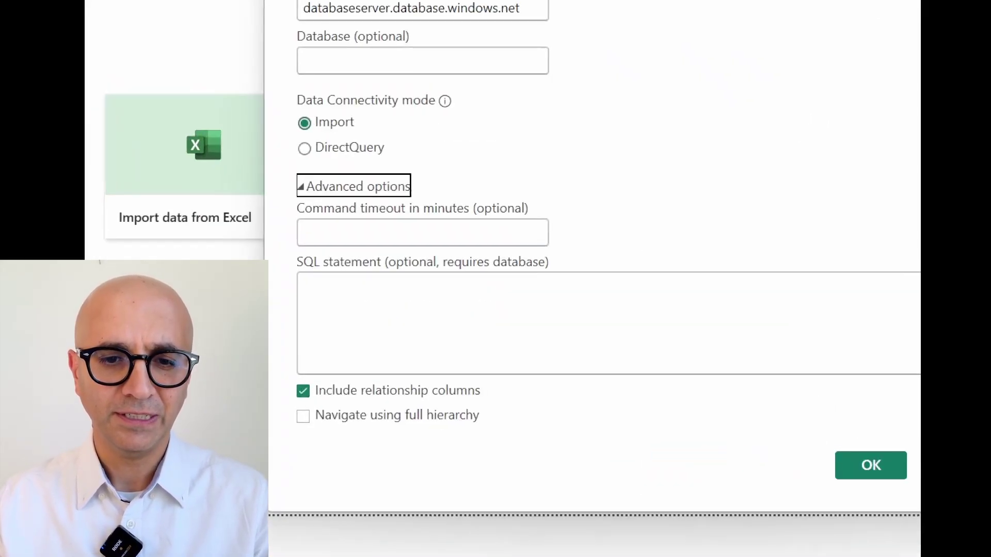
pyautogui.moveTo(280, 368)
pyautogui.mouseDown()
pyautogui.moveTo(339, 405)
pyautogui.moveTo(510, 409)
pyautogui.mouseUp()
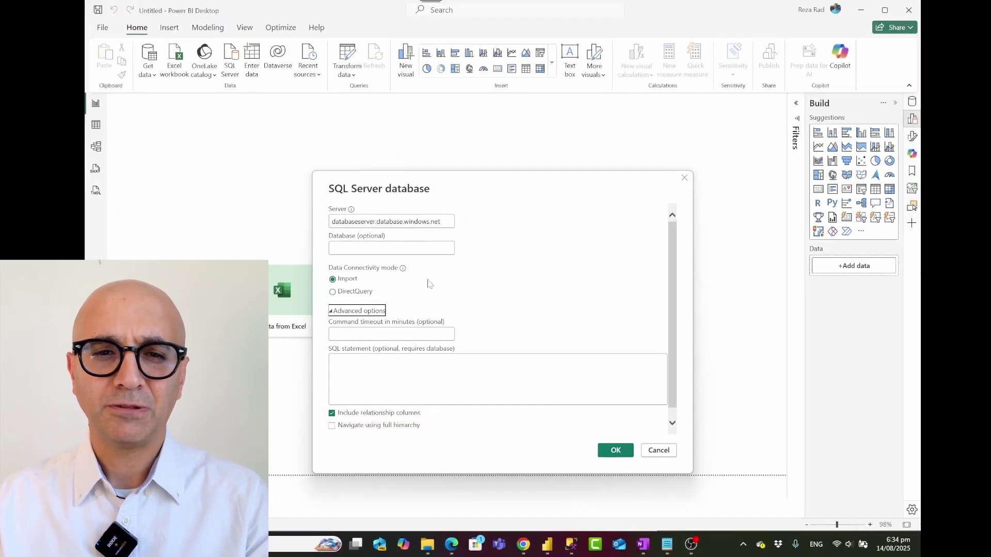
pyautogui.click(664, 456)
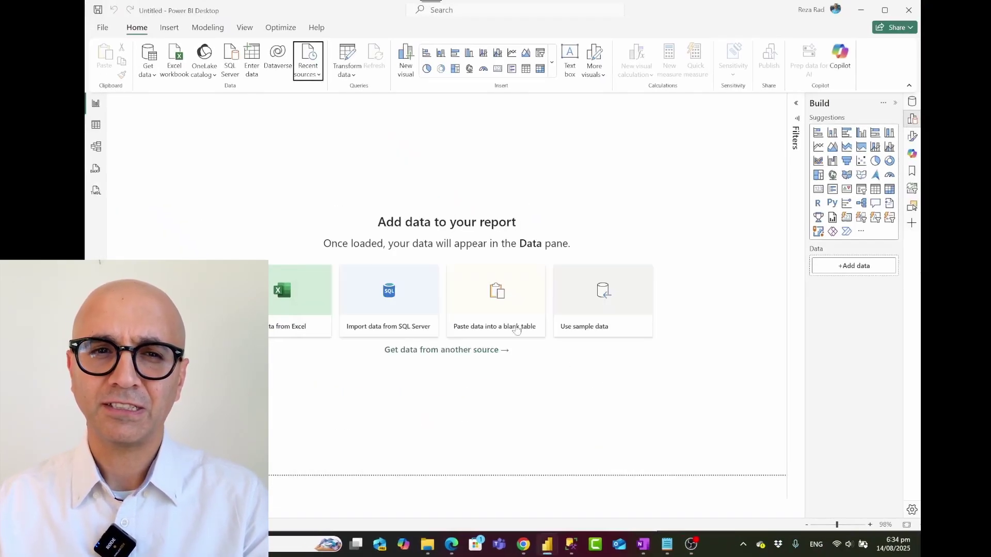
# Step: Connect to the Northwind OData feed from the recent sources list
pyautogui.click(308, 72)
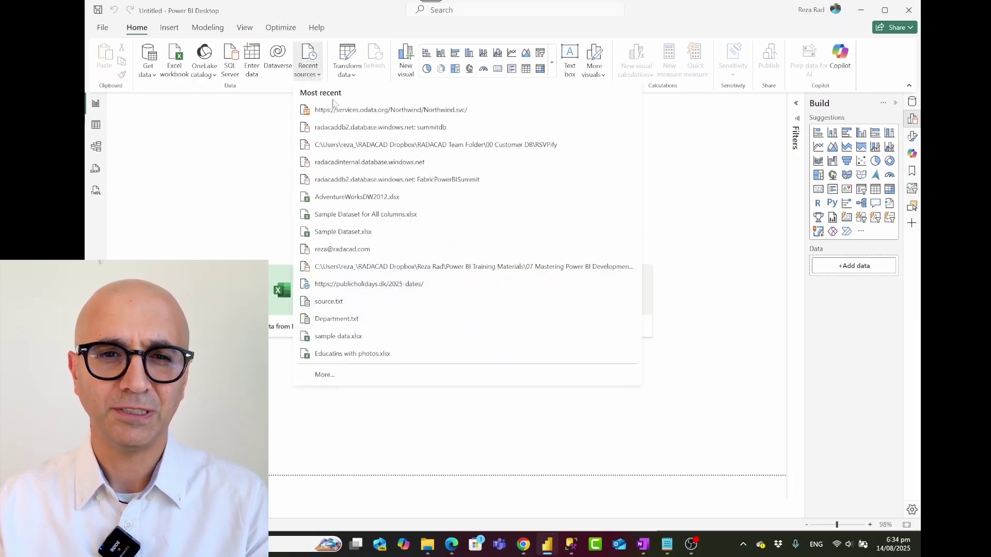
pyautogui.press('Escape')
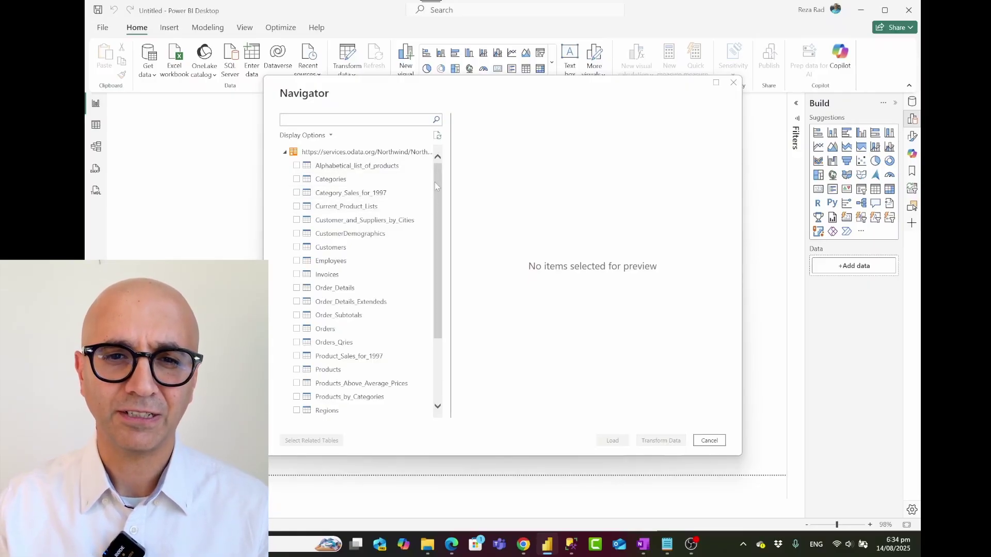
pyautogui.moveTo(436, 187); pyautogui.dragTo(436, 203)
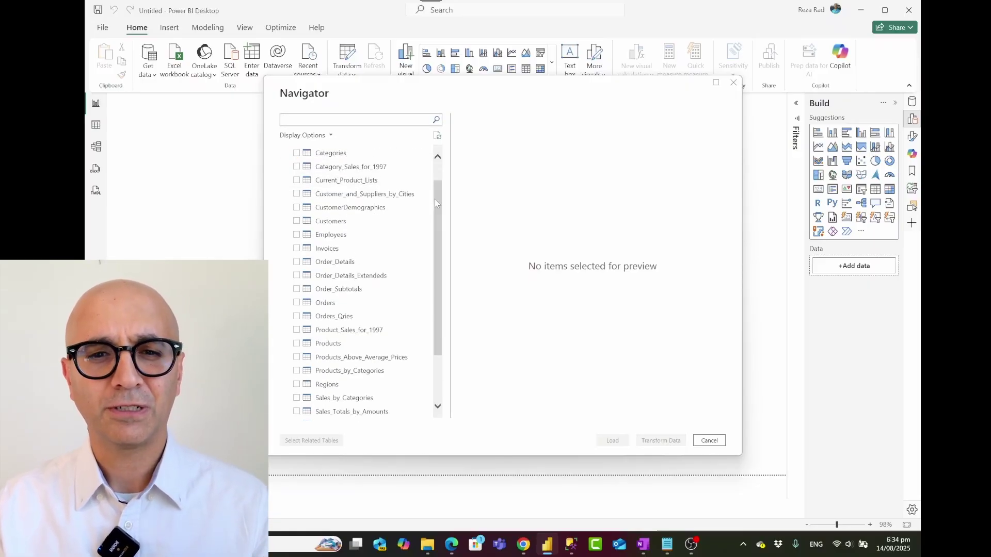
pyautogui.moveTo(436, 203); pyautogui.dragTo(436, 239)
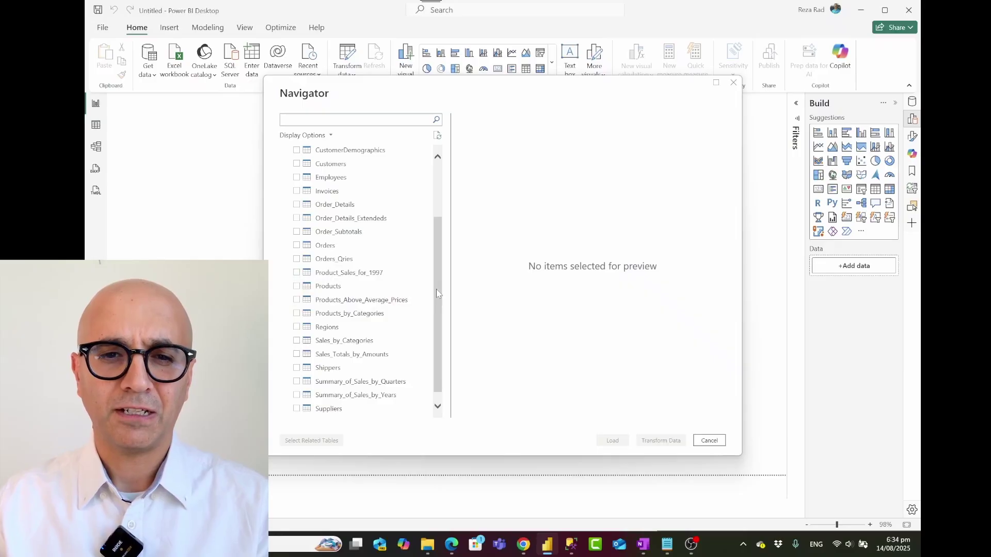
# Step: In Navigator tick Orders, Customers and Employees, leaving Products out, and preview Customers
pyautogui.click(296, 246)
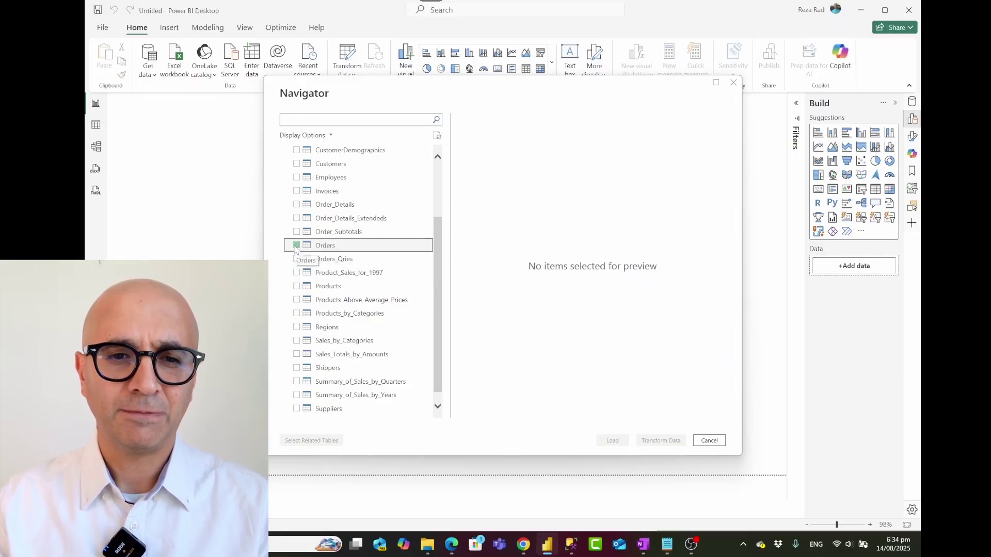
pyautogui.click(297, 287)
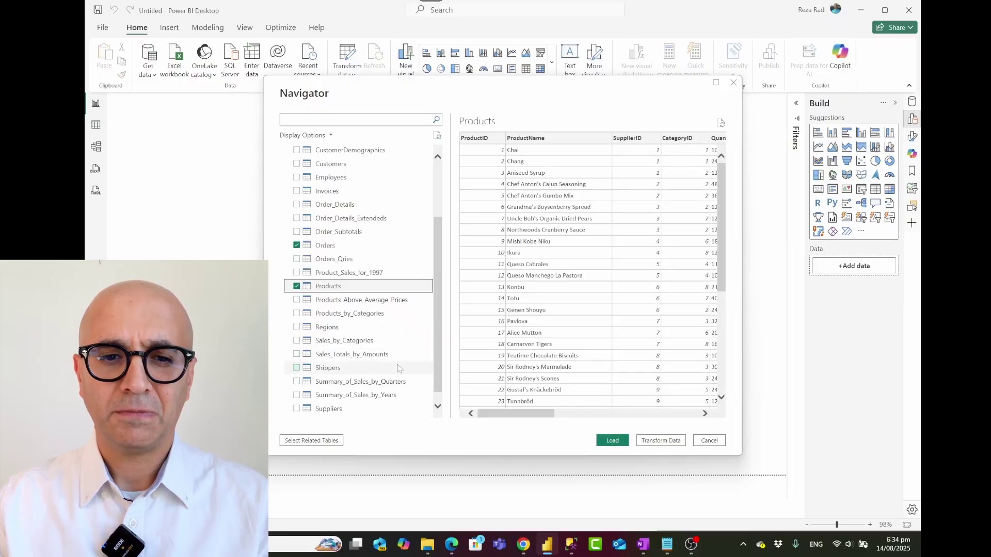
pyautogui.click(296, 288)
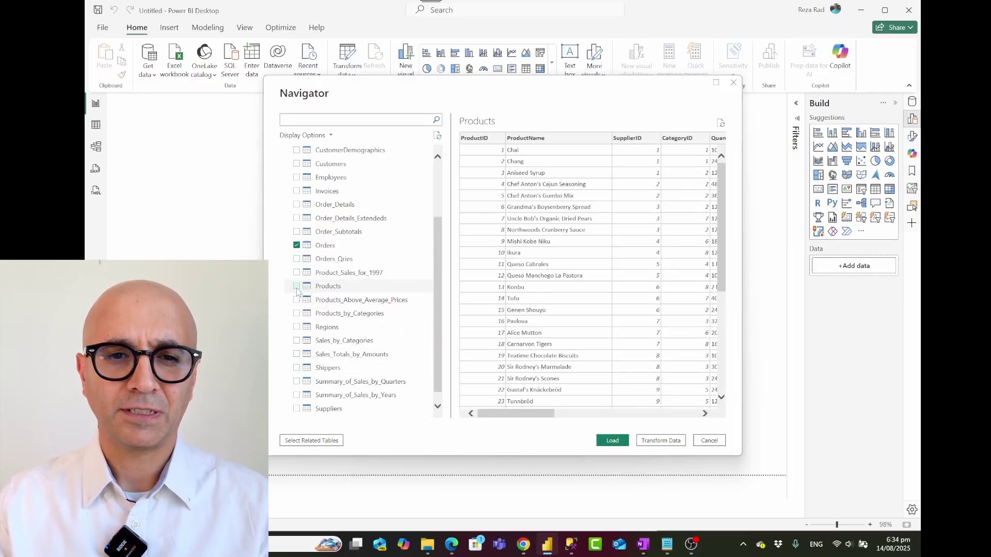
pyautogui.click(297, 163)
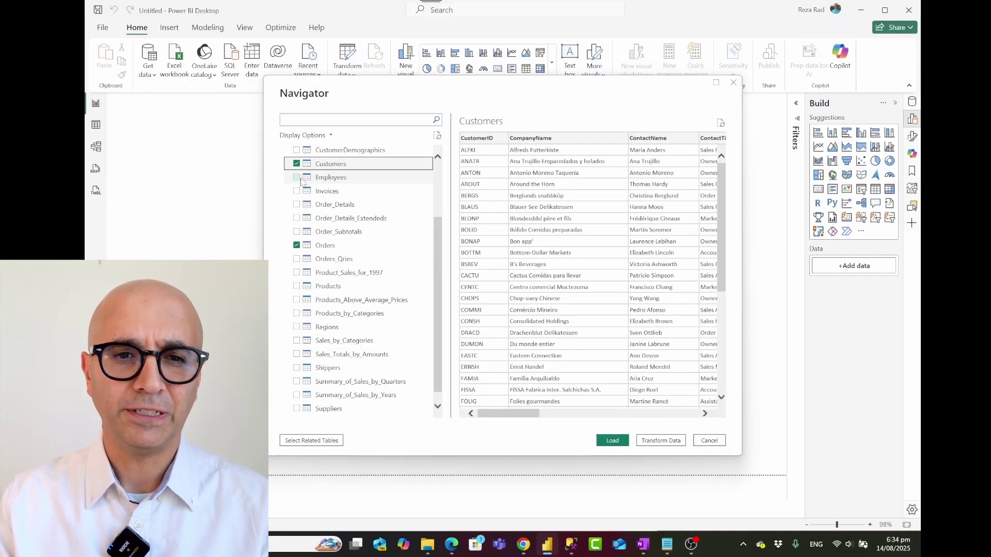
pyautogui.click(297, 178)
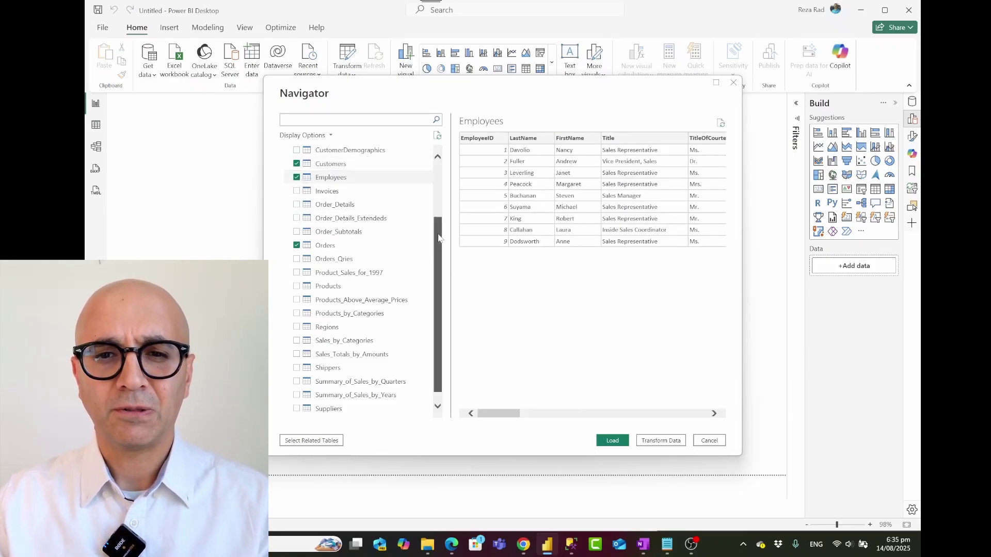
pyautogui.scroll(3, 438, 237)
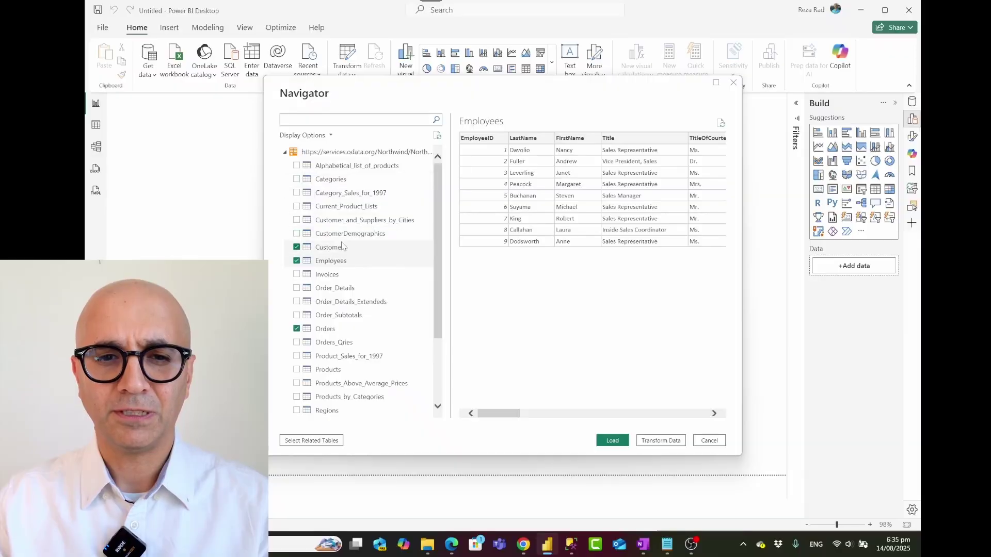
pyautogui.click(333, 249)
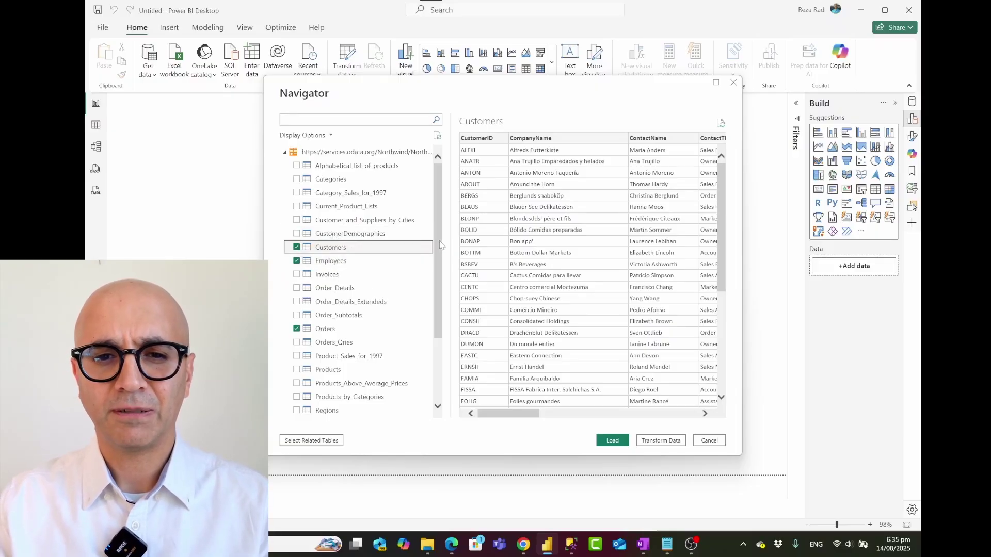
pyautogui.scroll(-3, 441, 258)
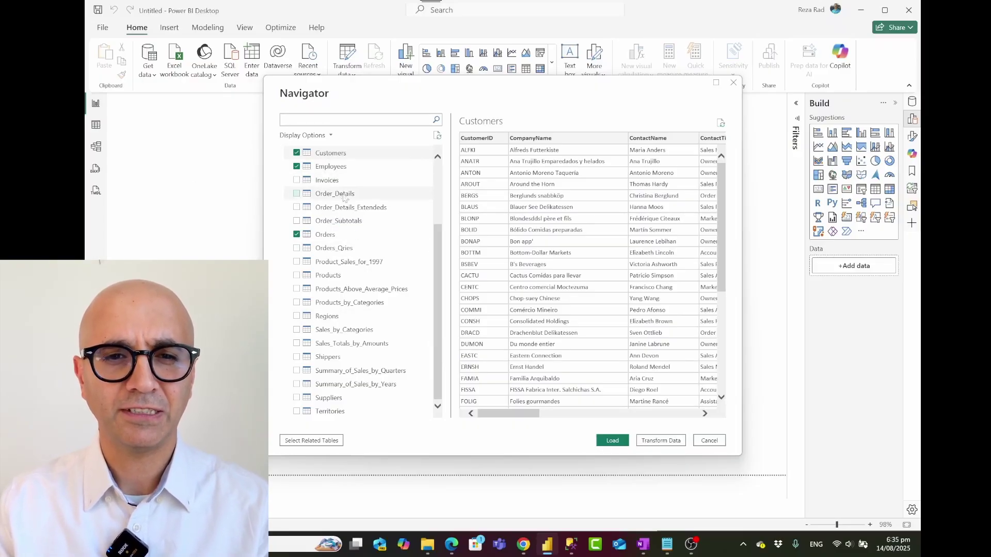
pyautogui.click(651, 441)
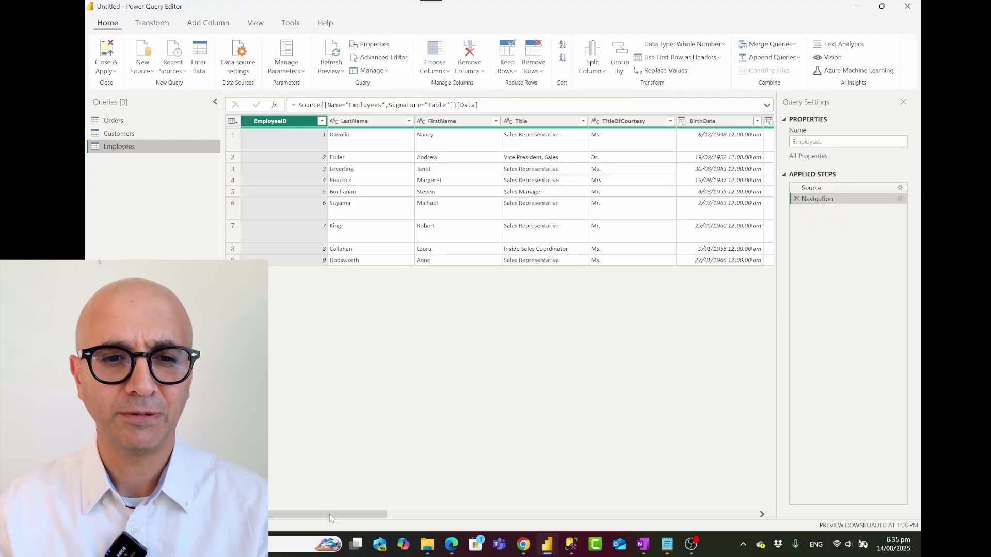
pyautogui.moveTo(329, 514); pyautogui.dragTo(743, 540)
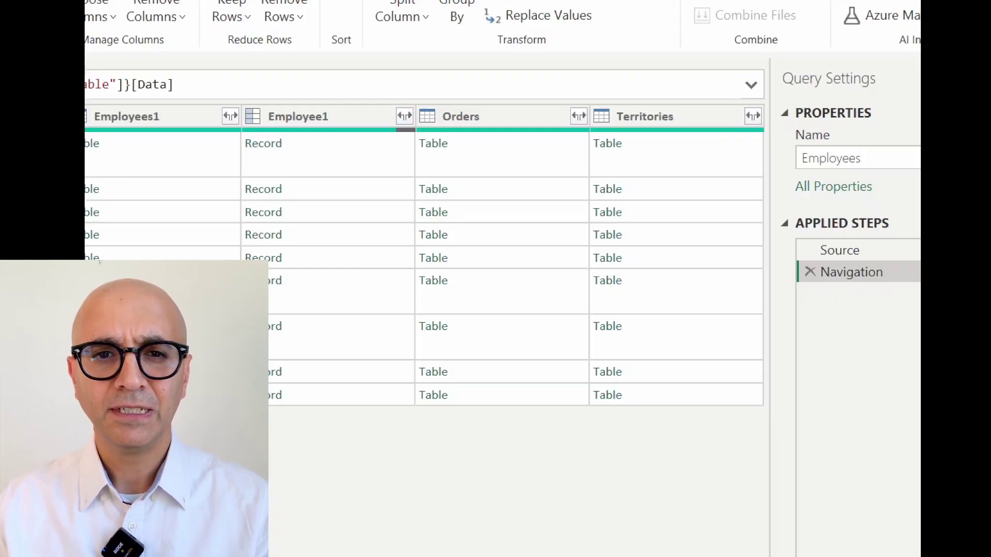
pyautogui.moveTo(398, 86)
pyautogui.mouseDown()
pyautogui.moveTo(690, 261)
pyautogui.moveTo(793, 430)
pyautogui.mouseUp()
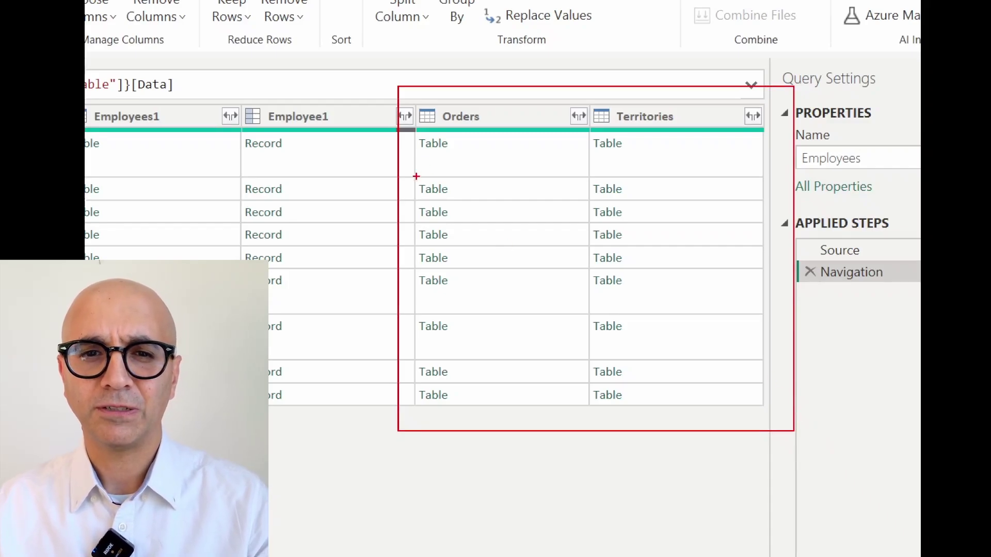
pyautogui.press('Escape')
pyautogui.hscroll(-10, 593, 376)
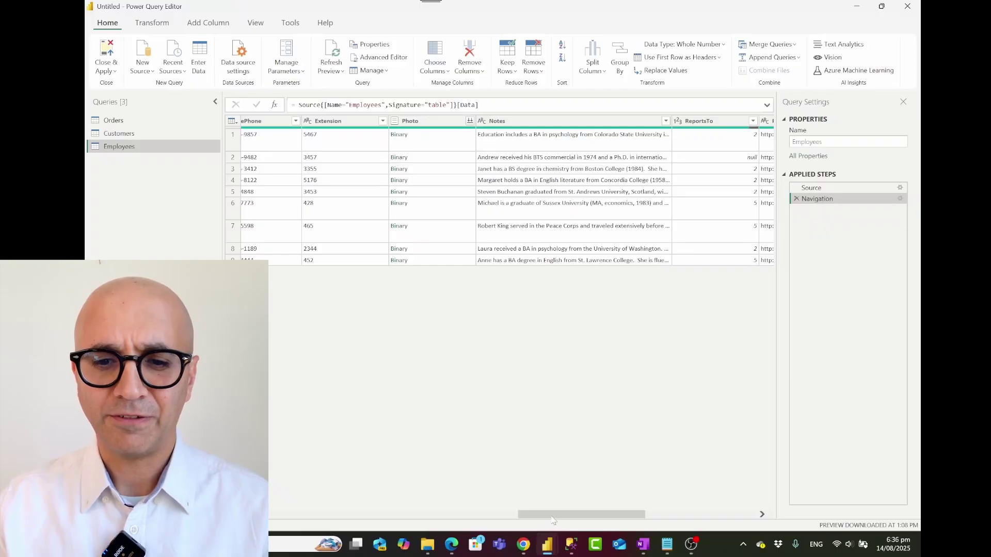
pyautogui.moveTo(552, 516); pyautogui.dragTo(506, 515)
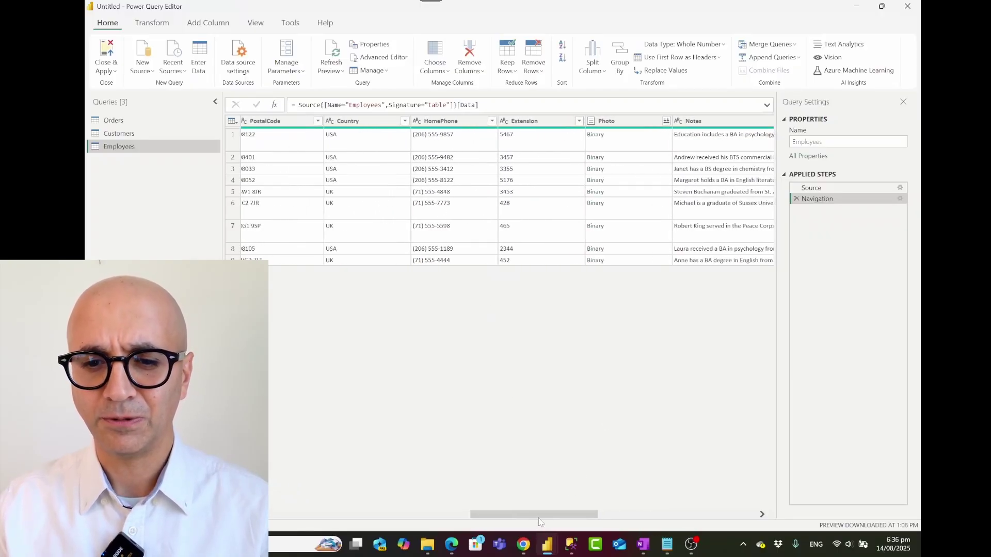
pyautogui.moveTo(540, 523); pyautogui.dragTo(698, 525)
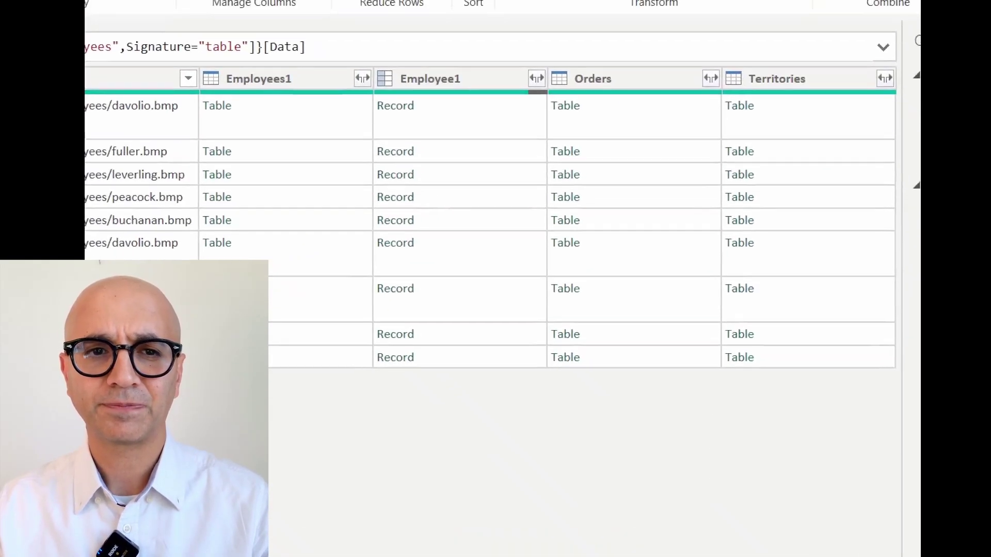
pyautogui.moveTo(189, 63)
pyautogui.mouseDown()
pyautogui.moveTo(300, 94)
pyautogui.moveTo(856, 391)
pyautogui.moveTo(903, 404)
pyautogui.mouseUp()
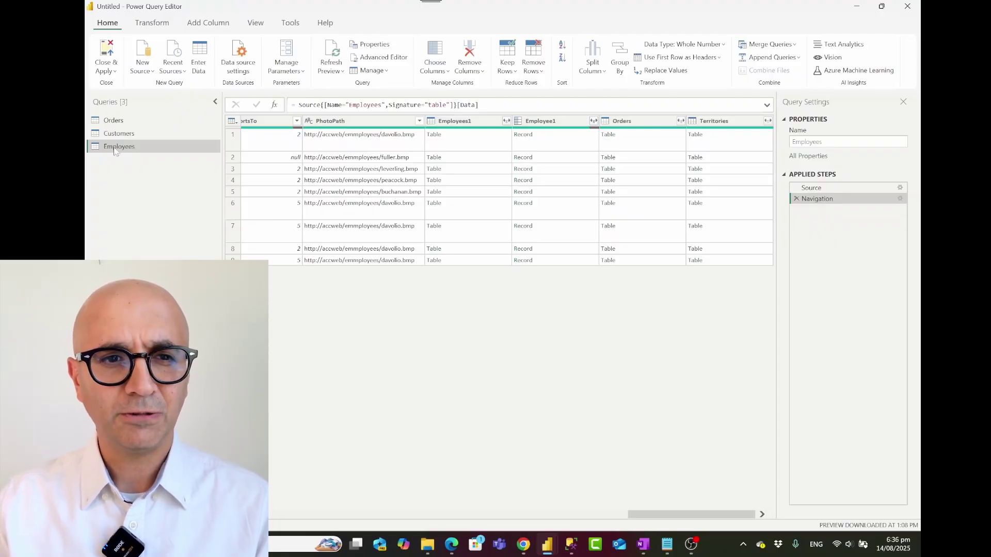
# Step: Scroll the Employees query preview slightly to see its nested columns
pyautogui.moveTo(693, 515)
pyautogui.mouseDown()
pyautogui.moveTo(622, 516)
pyautogui.moveTo(693, 516)
pyautogui.mouseUp()
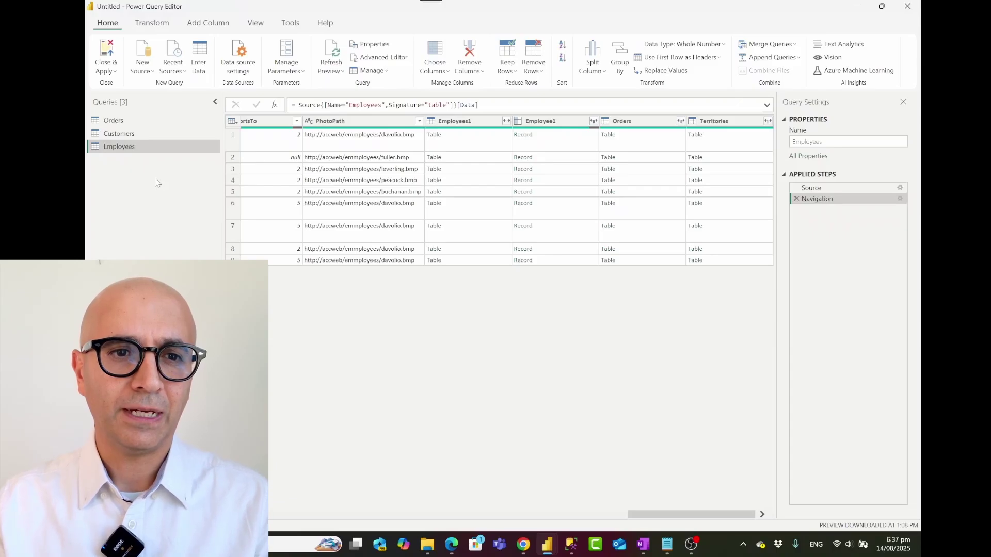
# Step: Reconnect to Northwind OData and load the Territories and Regions tables as new queries
pyautogui.click(179, 77)
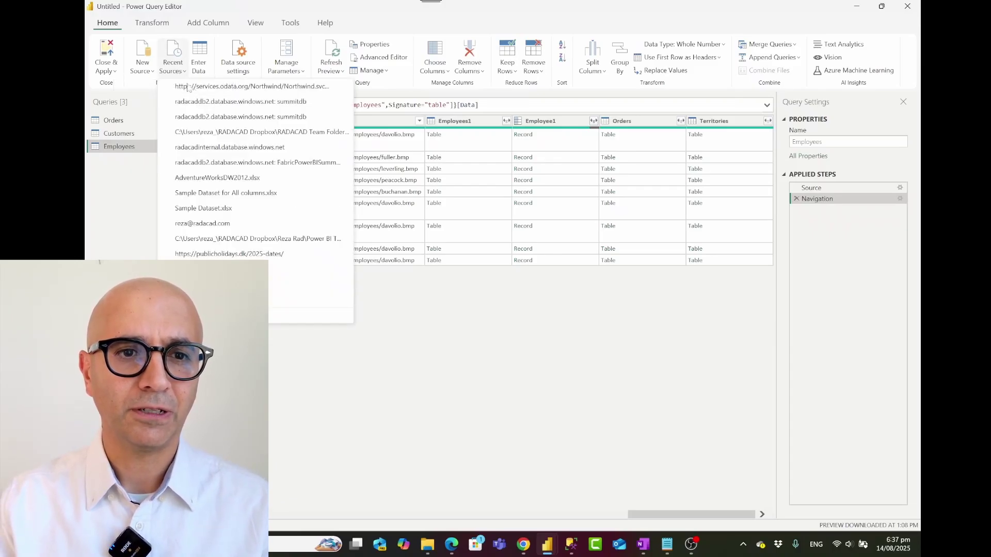
pyautogui.click(223, 93)
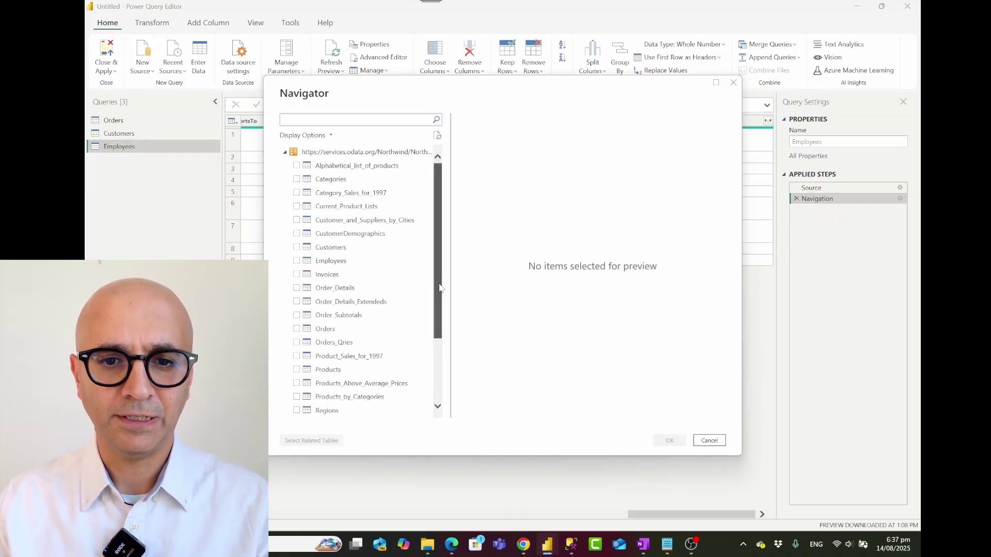
pyautogui.scroll(-3, 439, 285)
pyautogui.click(296, 412)
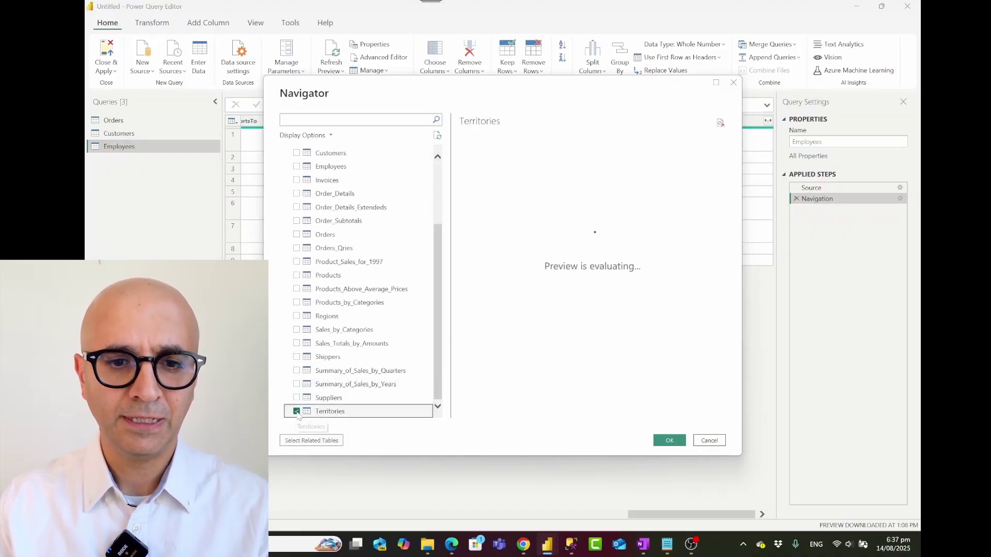
pyautogui.scroll(6, 440, 268)
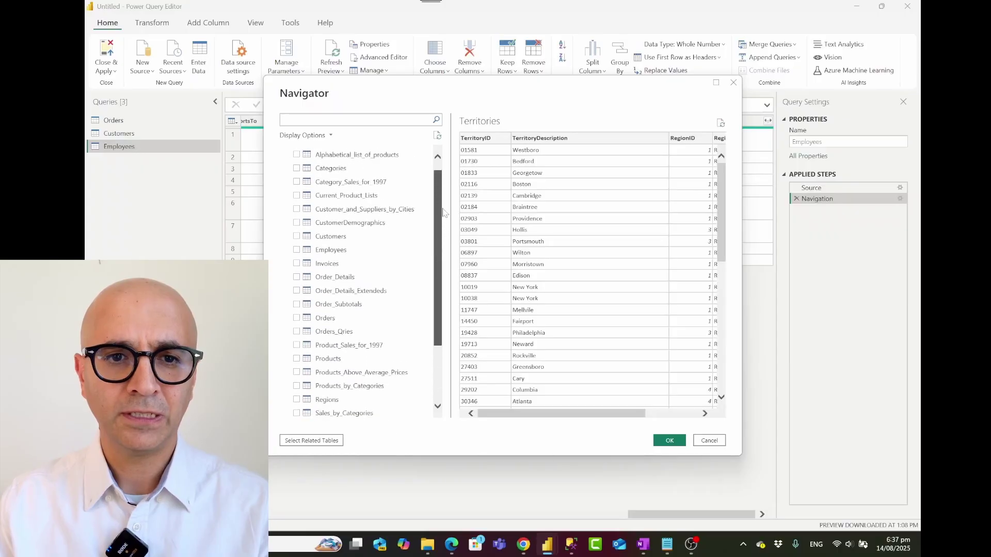
pyautogui.scroll(-2, 446, 246)
pyautogui.scroll(-1, 372, 294)
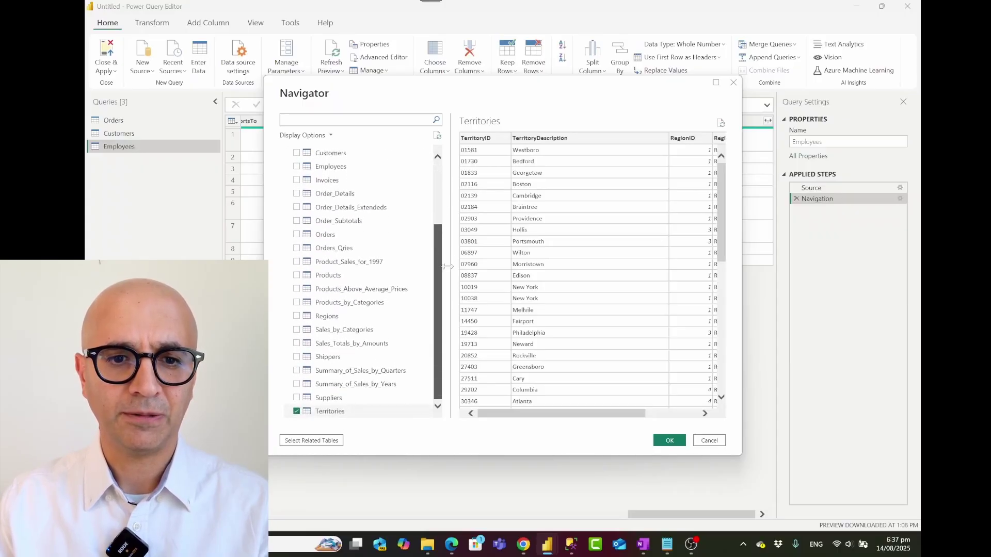
pyautogui.click(297, 316)
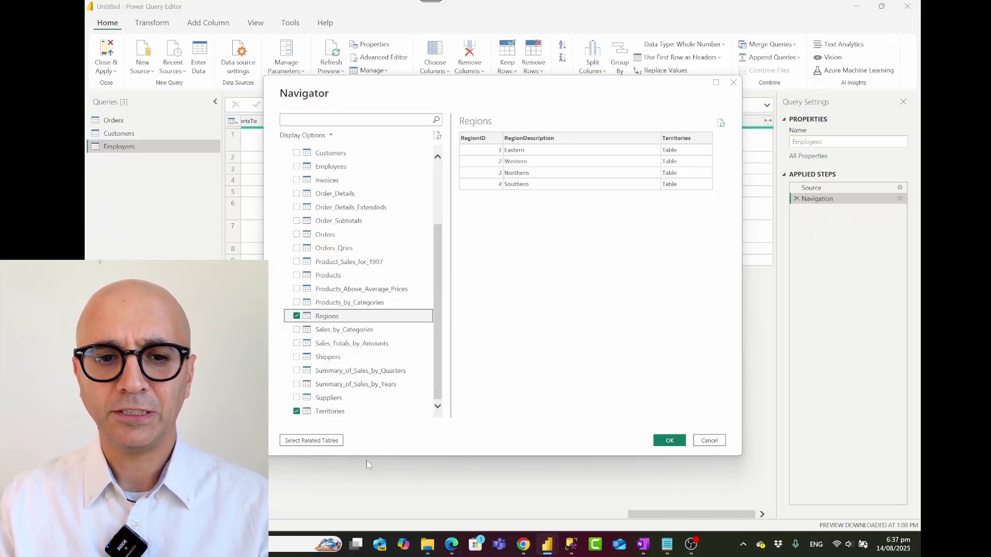
pyautogui.click(338, 411)
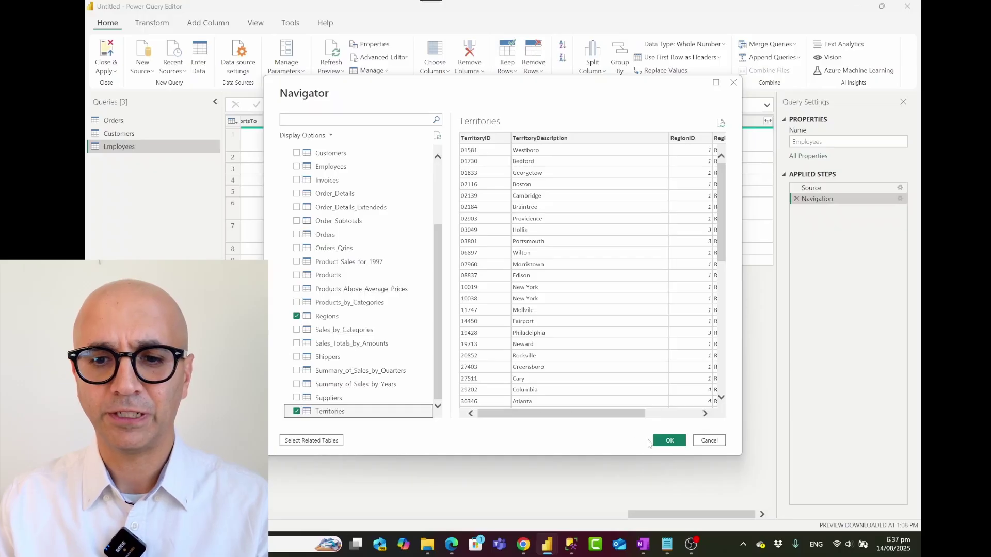
pyautogui.click(668, 441)
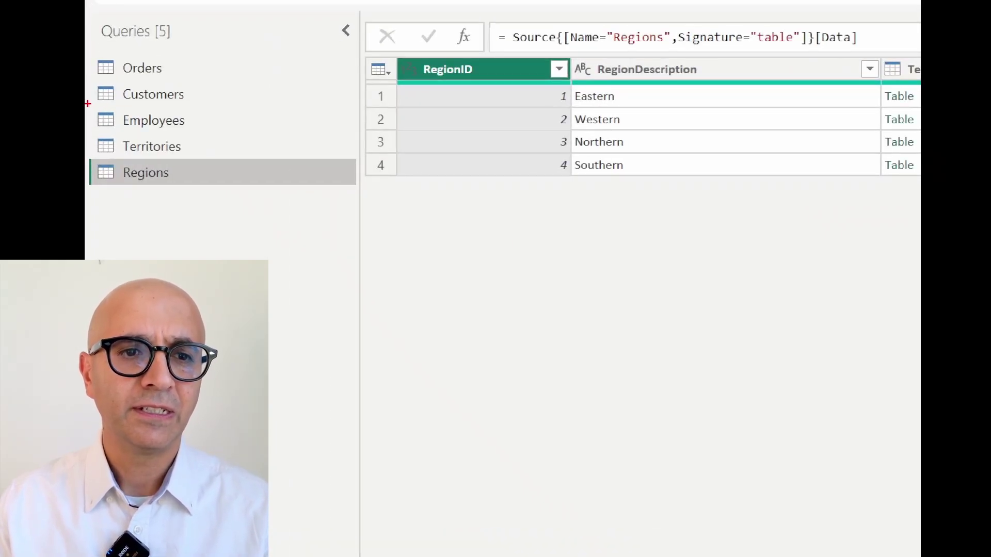
pyautogui.moveTo(88, 104); pyautogui.dragTo(230, 200)
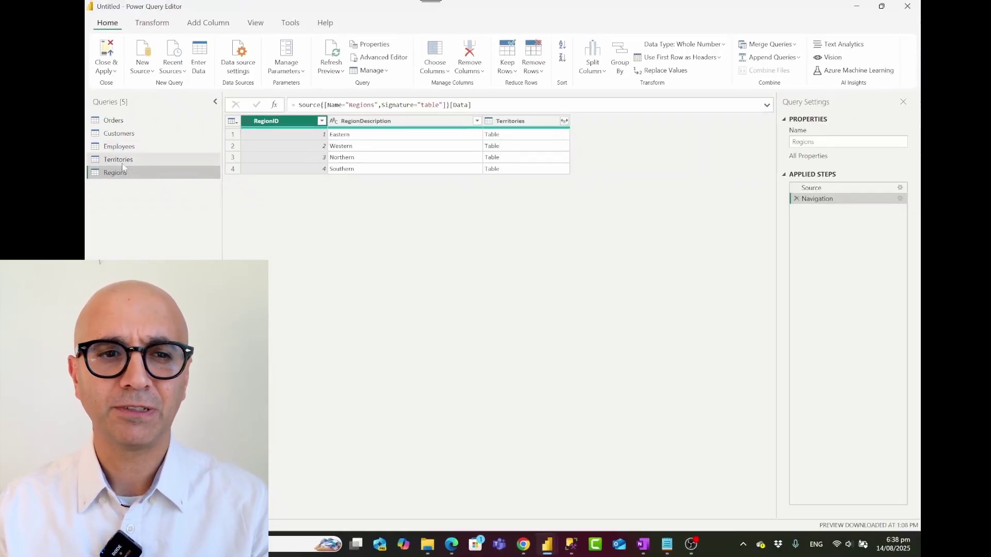
# Step: Delete the Regions query
pyautogui.click(119, 160)
pyautogui.click(118, 174)
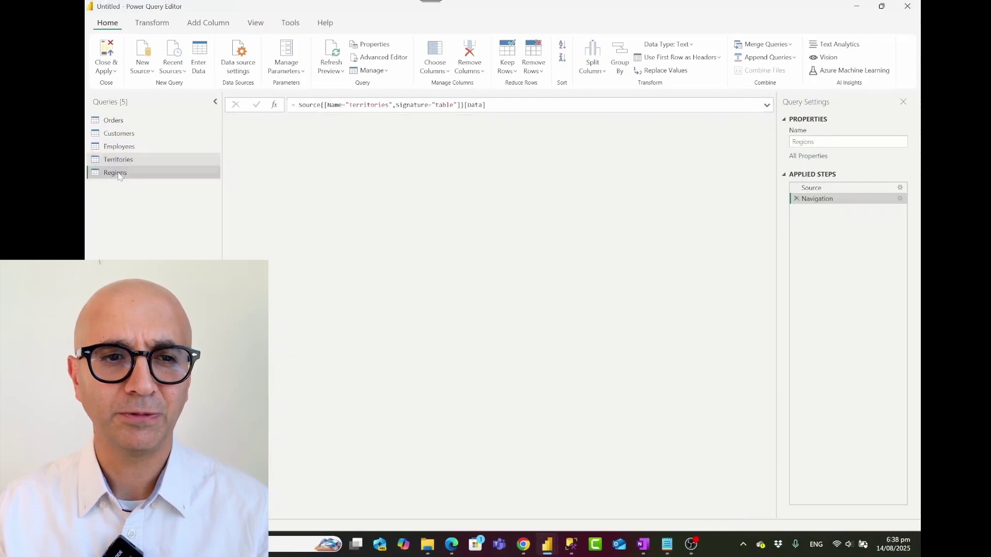
pyautogui.rightClick(116, 175)
pyautogui.click(456, 269)
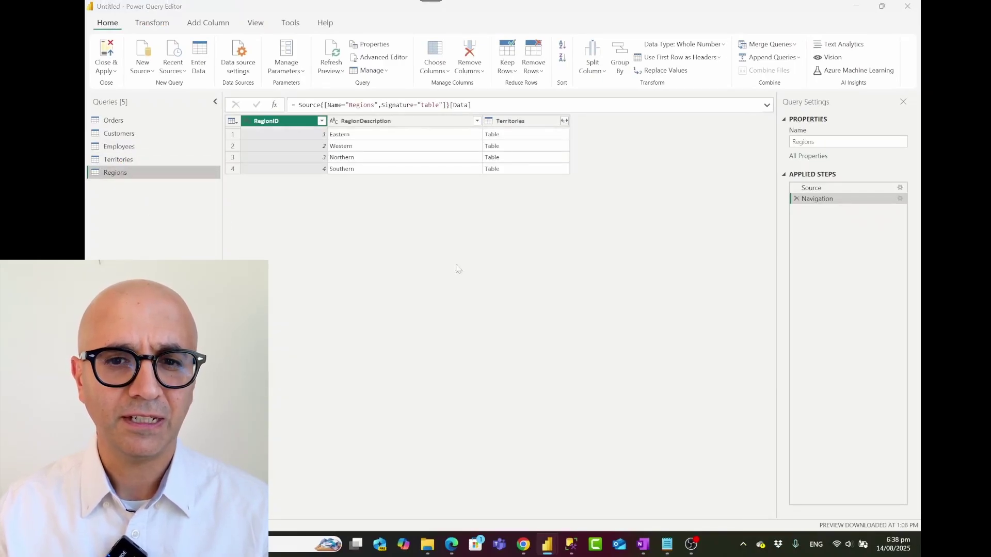
pyautogui.click(537, 290)
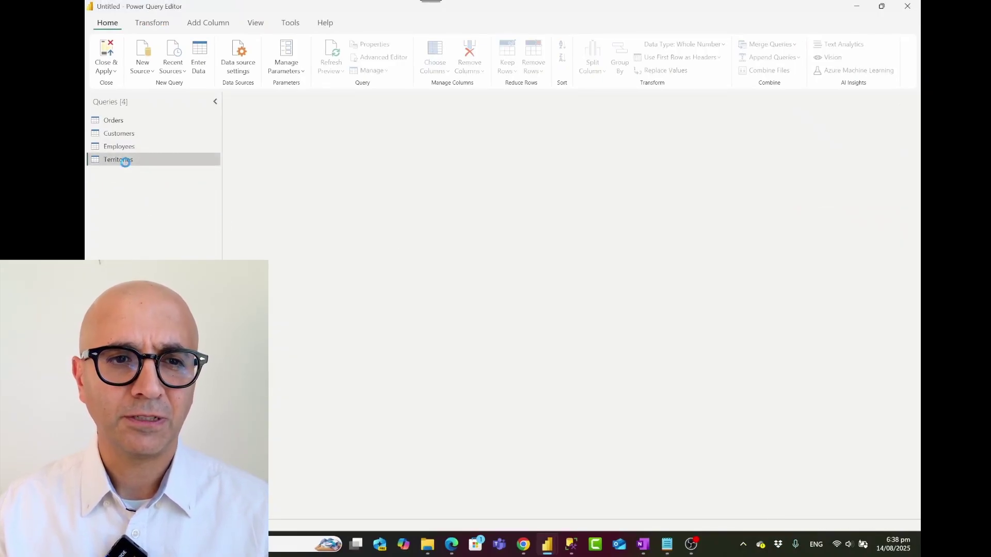
# Step: Delete the Territories query and go back to the Employees query
pyautogui.rightClick(126, 162)
pyautogui.click(160, 197)
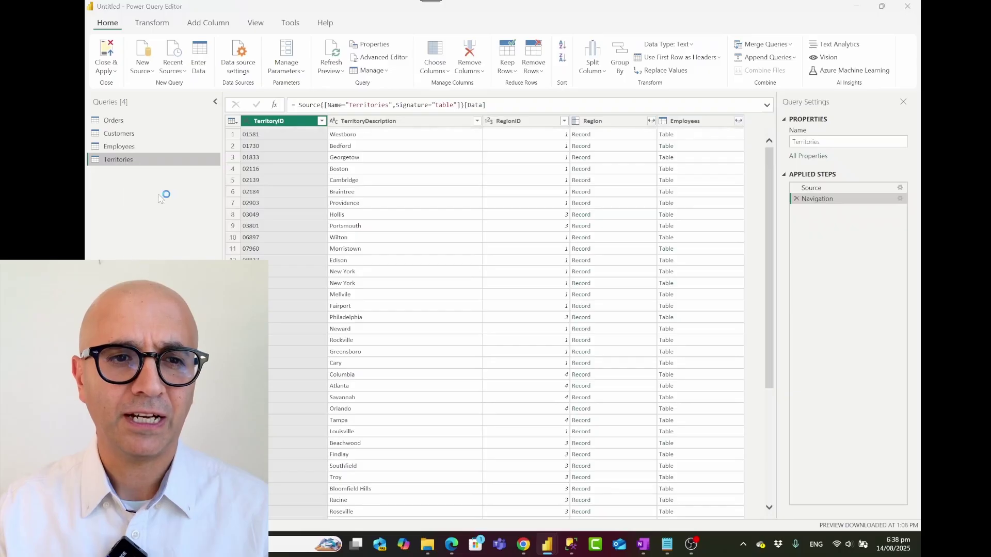
pyautogui.click(545, 292)
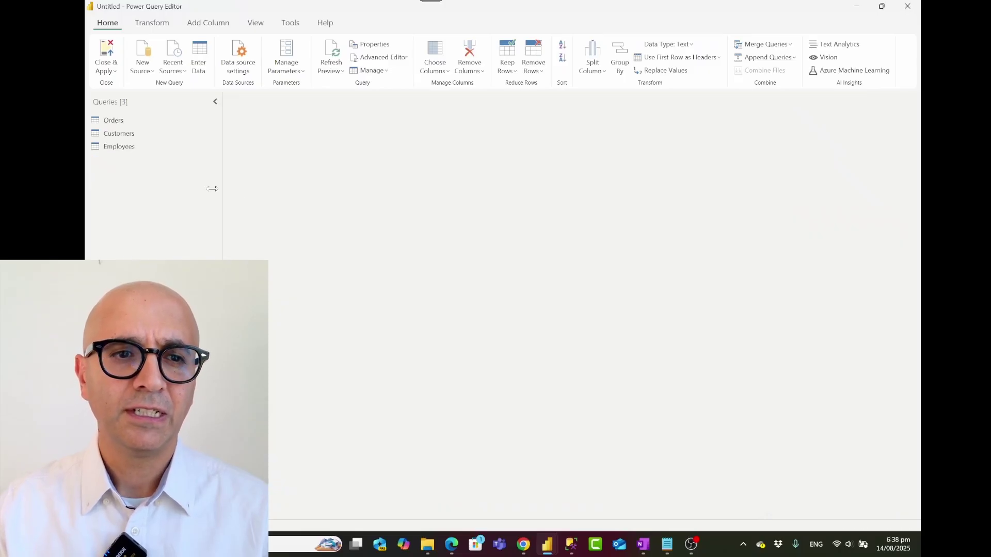
pyautogui.click(122, 148)
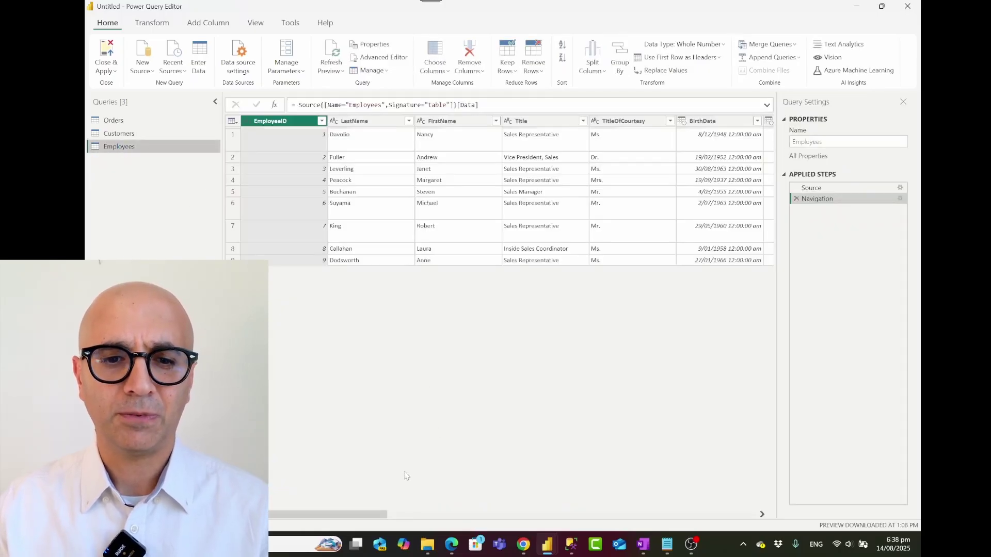
# Step: Preview the nested Territories tables for employee rows 1 through 4
pyautogui.moveTo(367, 513); pyautogui.dragTo(726, 513)
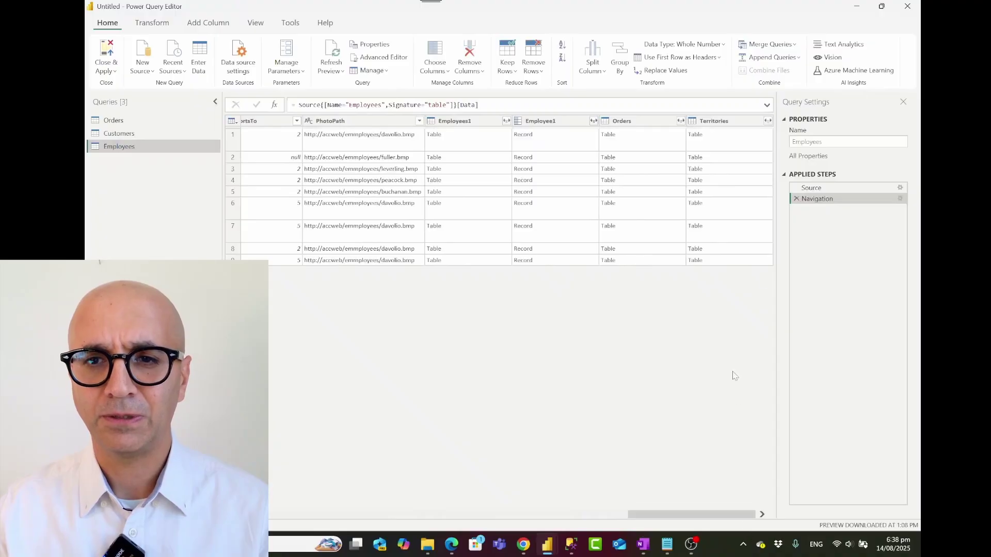
pyautogui.click(741, 123)
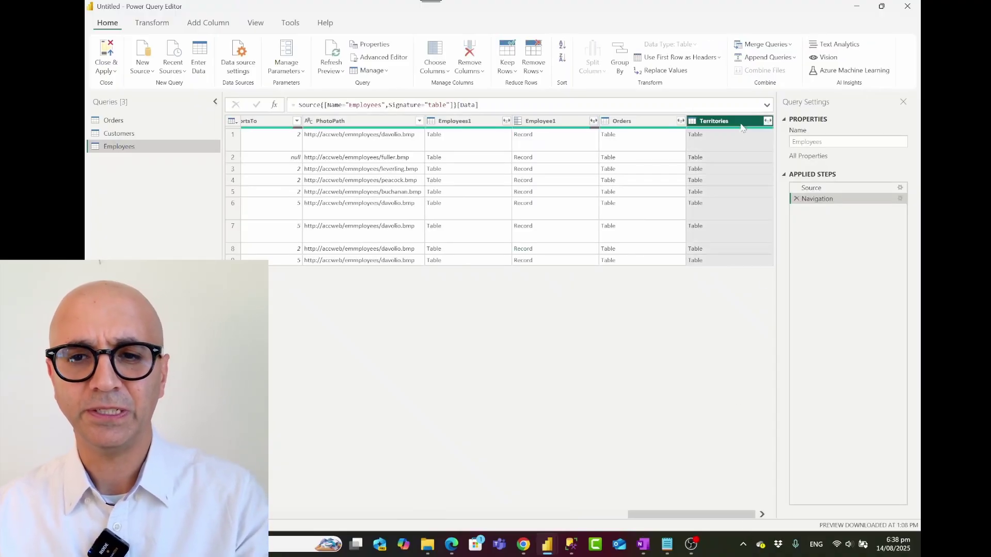
pyautogui.click(732, 138)
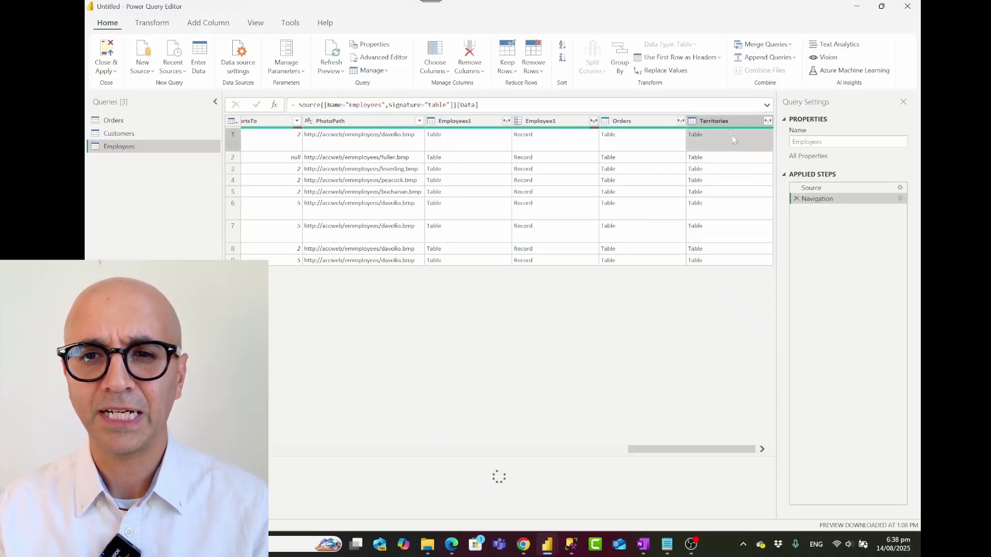
pyautogui.moveTo(527, 454); pyautogui.dragTo(577, 310)
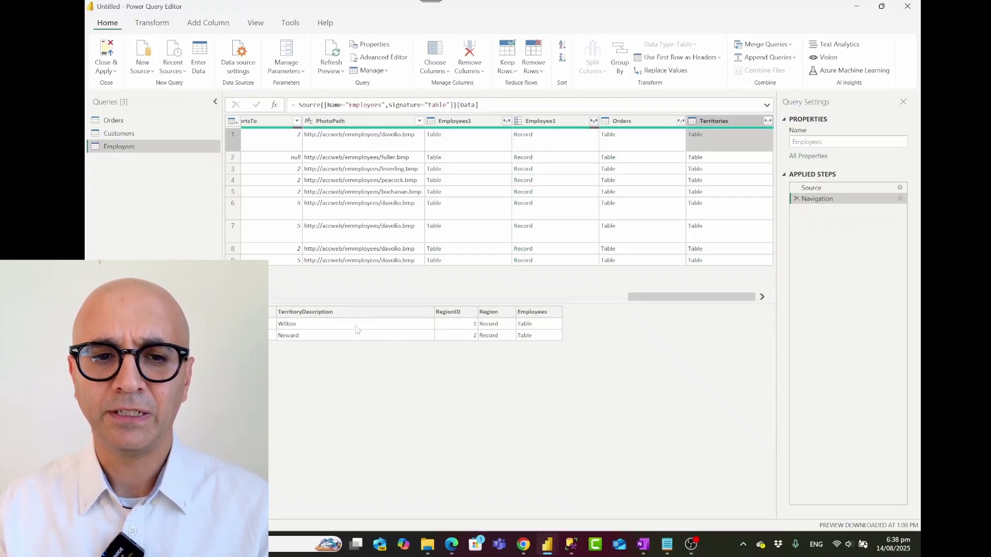
pyautogui.click(719, 161)
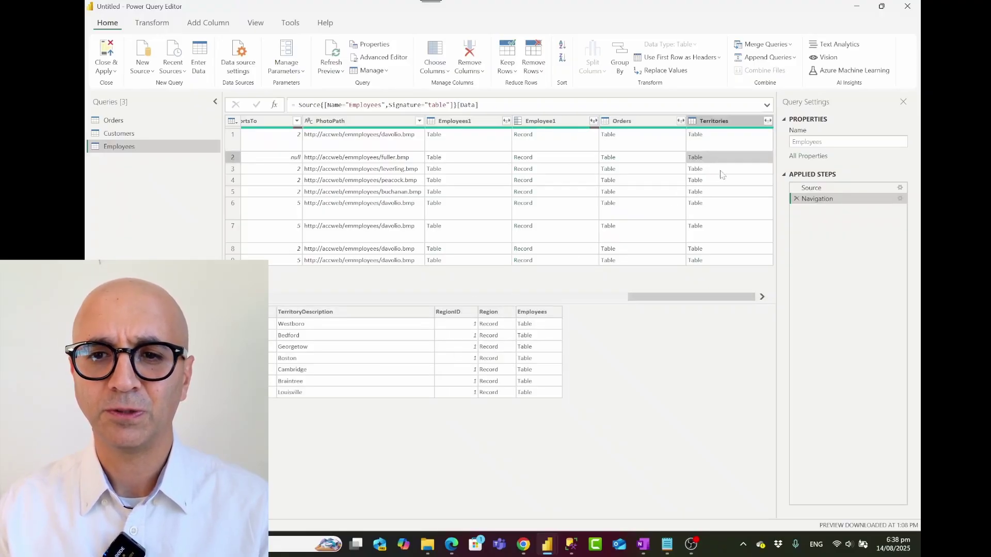
pyautogui.click(720, 173)
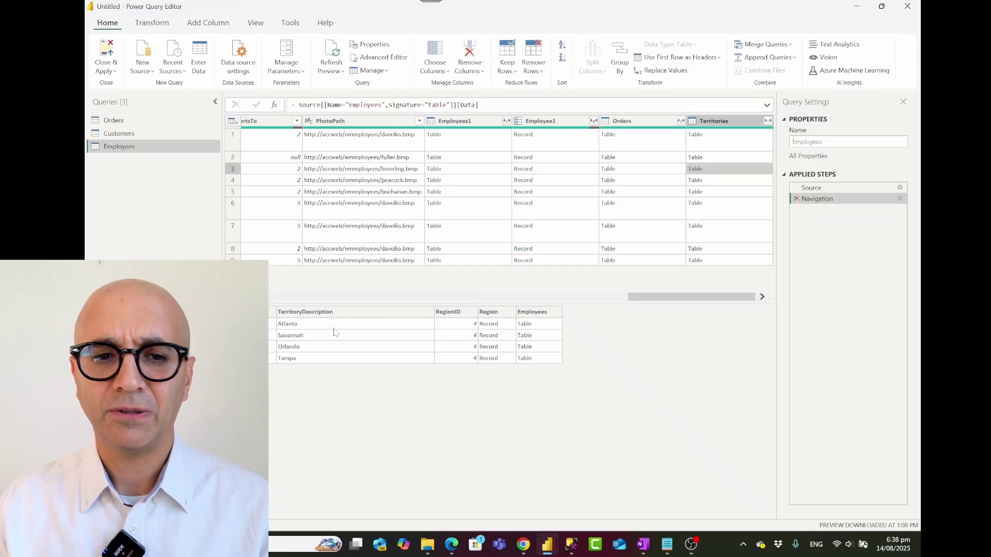
pyautogui.click(727, 181)
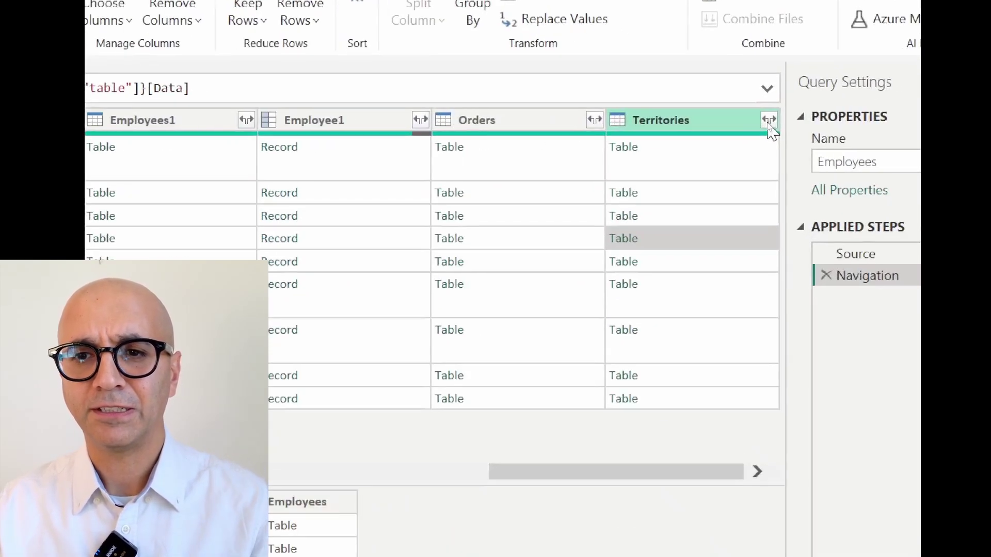
# Step: Expand all Territories fields, prefixed, from TerritoryID through Employees
pyautogui.click(768, 120)
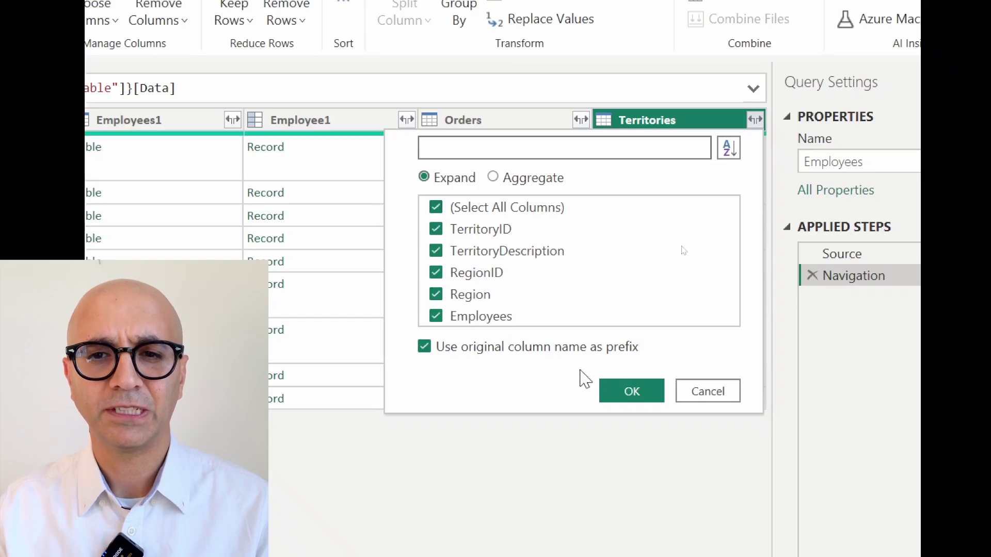
pyautogui.click(622, 401)
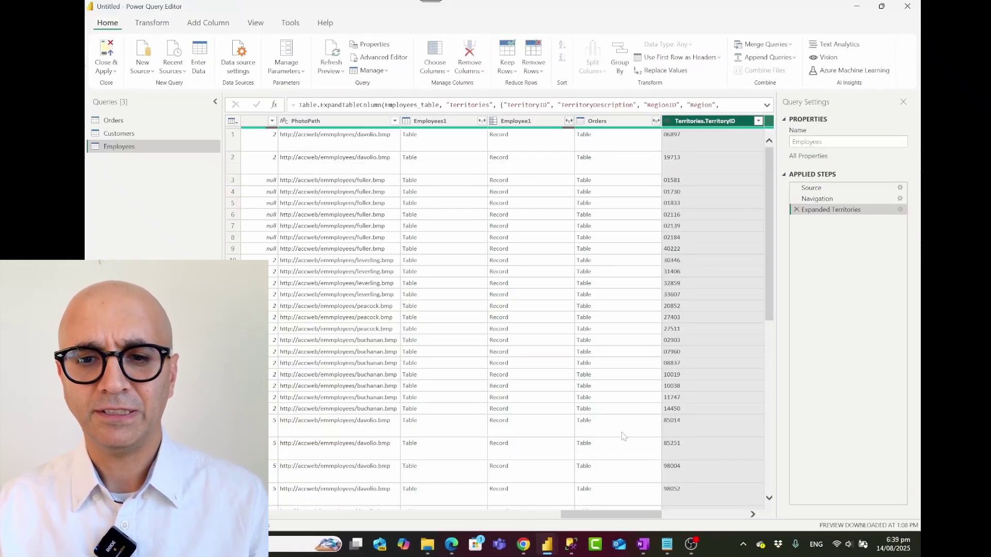
pyautogui.moveTo(589, 516); pyautogui.dragTo(667, 521)
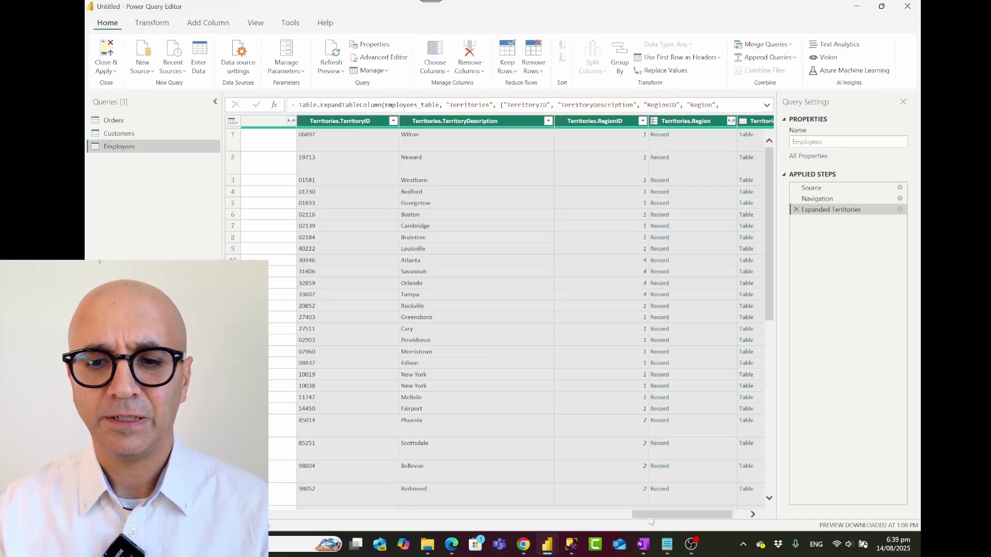
pyautogui.moveTo(649, 518); pyautogui.dragTo(622, 520)
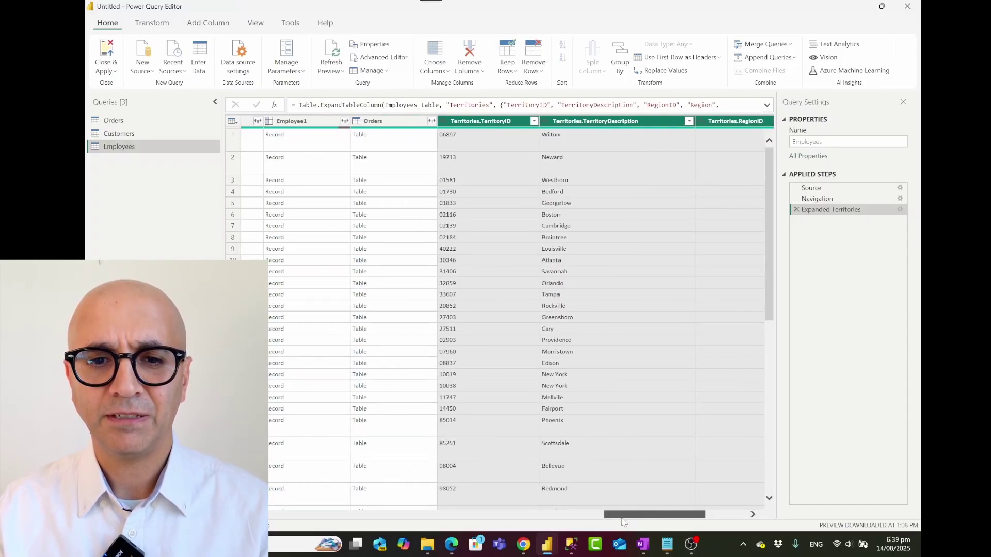
pyautogui.hscroll(1, 623, 521)
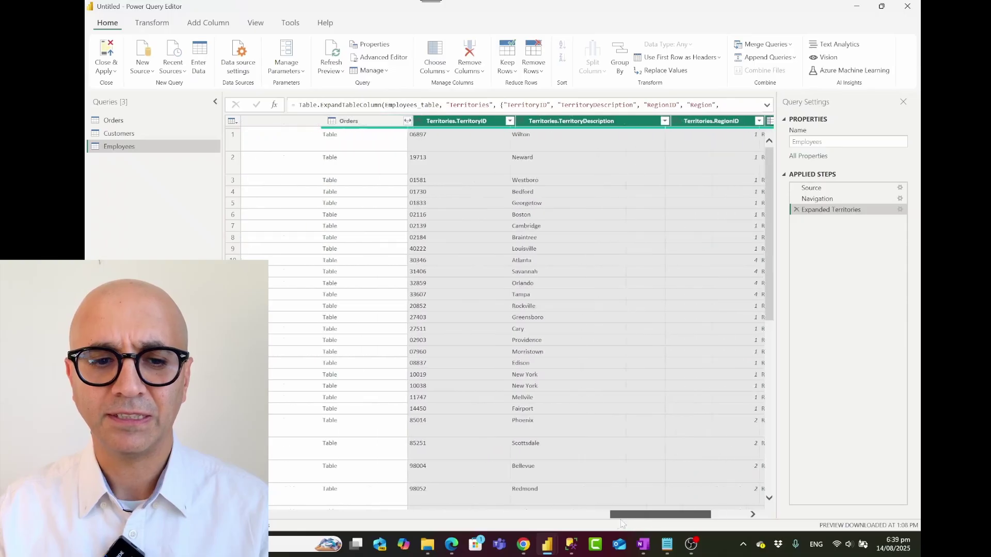
pyautogui.hscroll(-5, 622, 524)
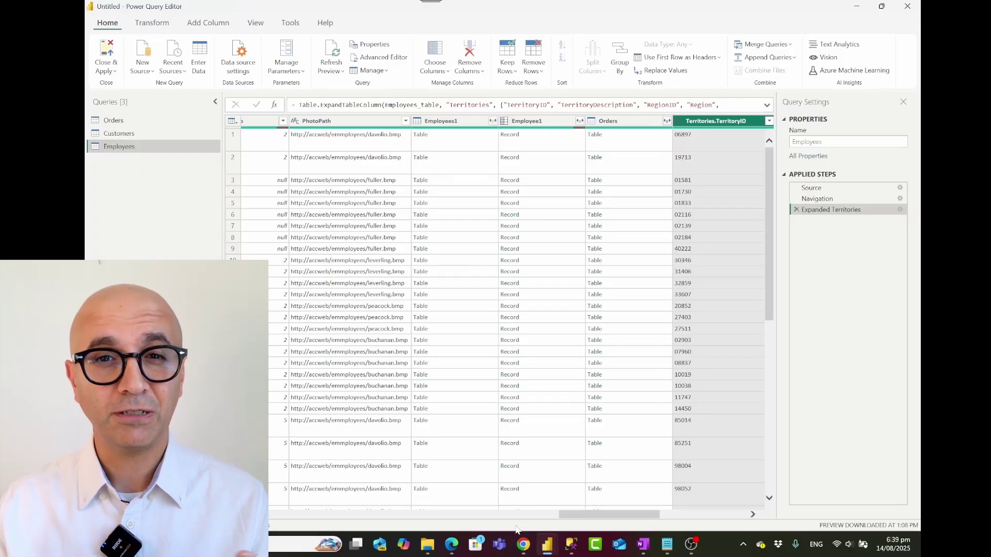
pyautogui.moveTo(554, 543)
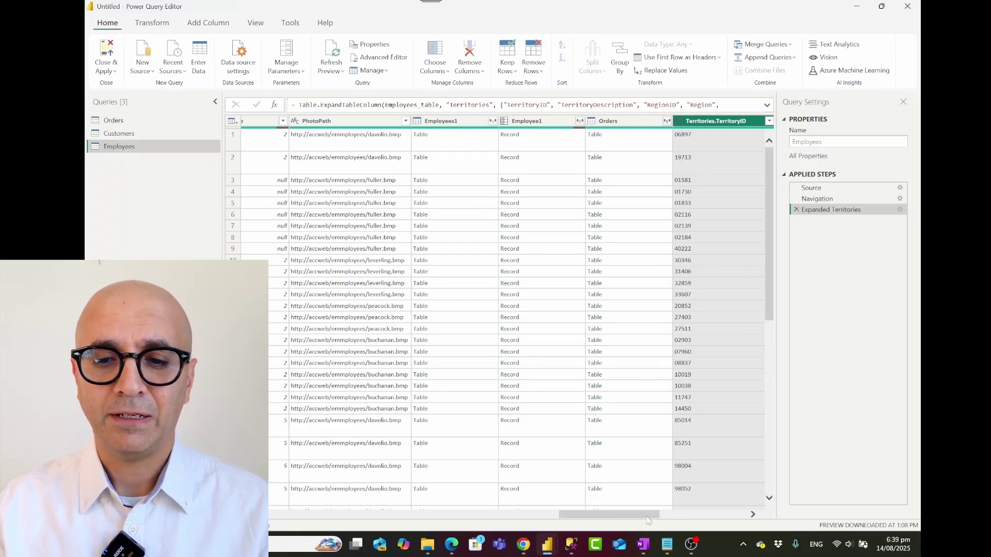
pyautogui.click(691, 515)
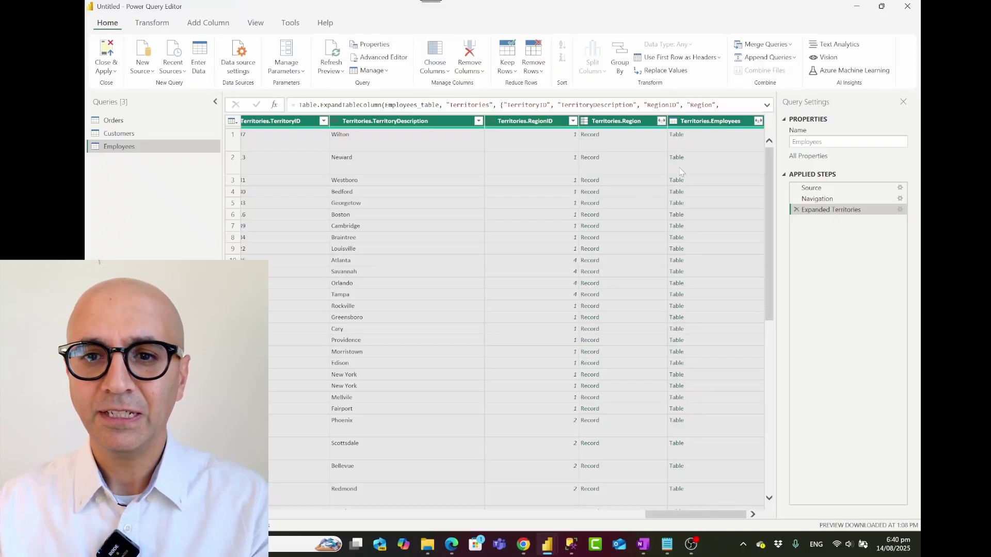
# Step: Preview a Territories.Region record, then expand its RegionID, RegionDescription and Territories fields
pyautogui.click(624, 121)
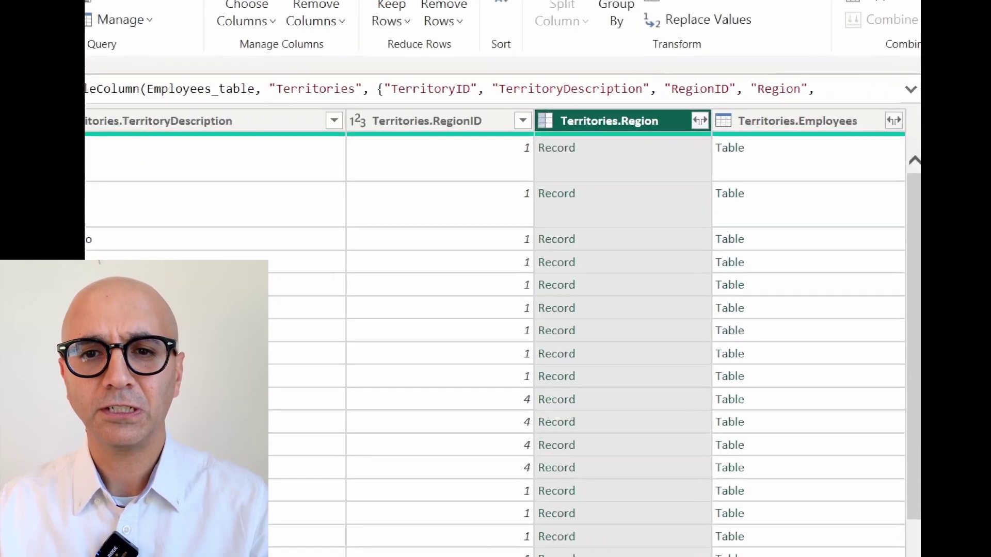
pyautogui.moveTo(534, 140); pyautogui.dragTo(598, 183)
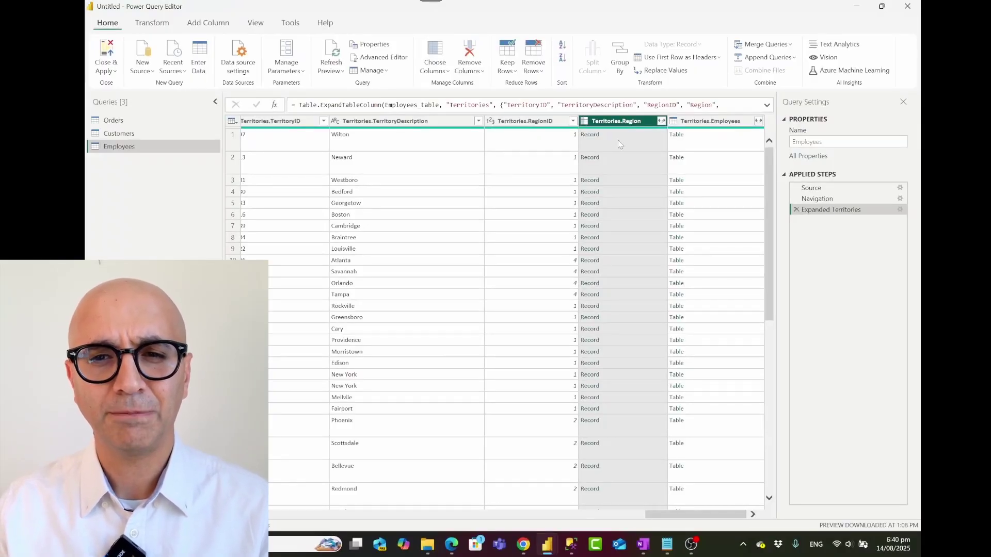
pyautogui.click(618, 140)
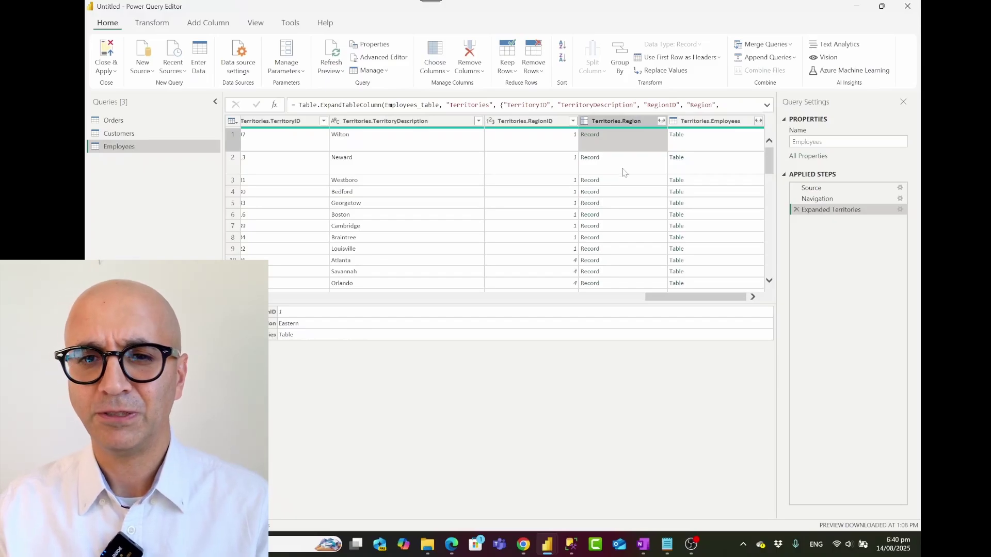
pyautogui.click(661, 121)
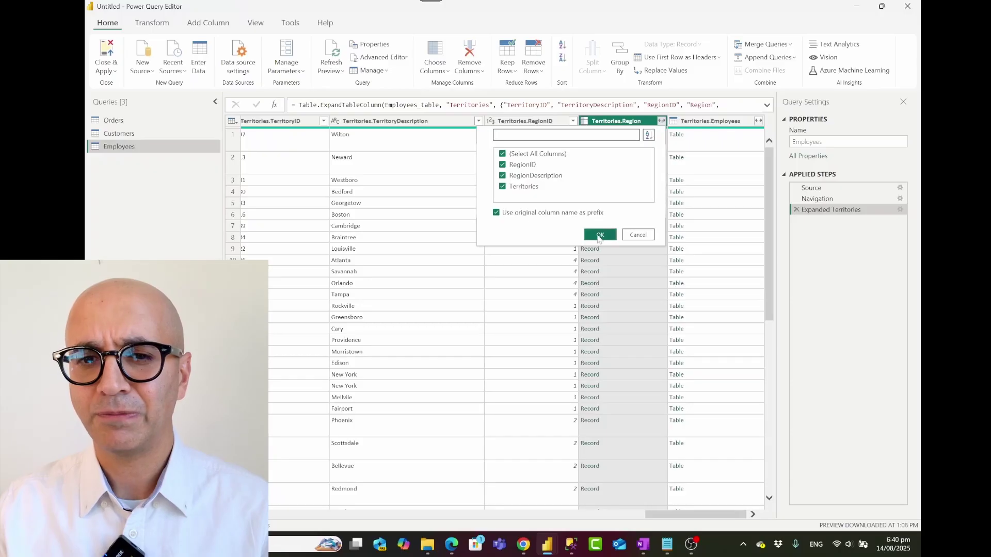
pyautogui.click(600, 235)
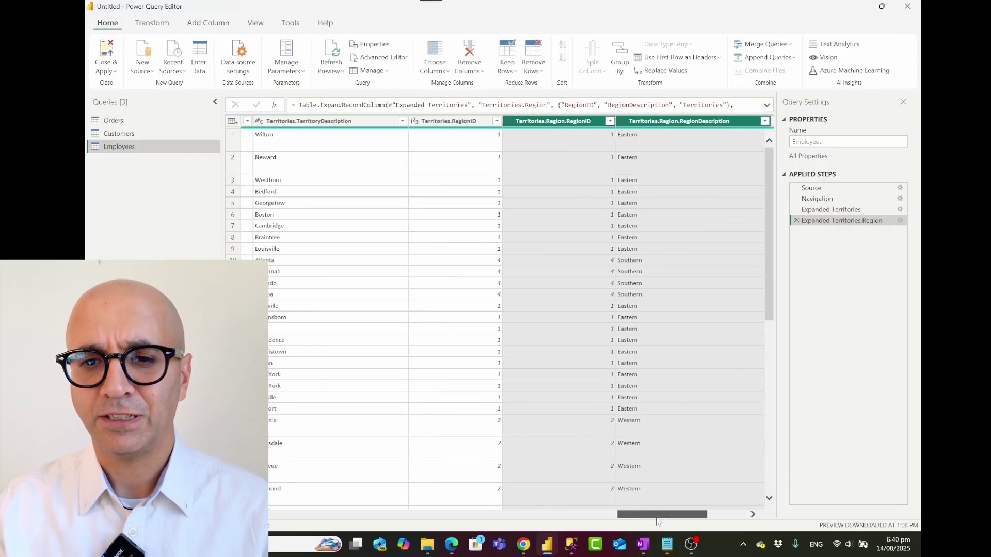
# Step: Delete the Territories.Region.Territories, Territories.Employees and duplicate Territories.Region.RegionID columns
pyautogui.hscroll(4, 498, 180)
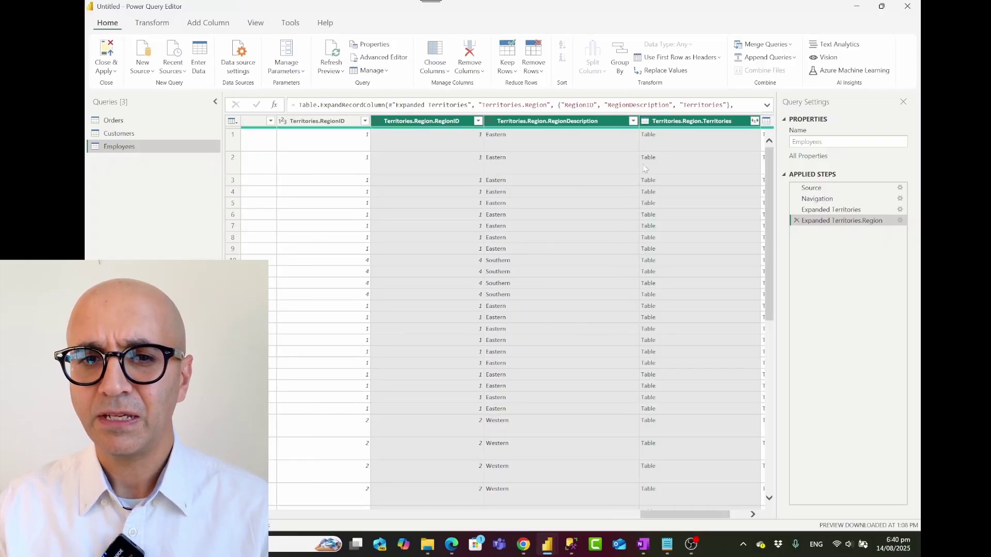
pyautogui.click(686, 123)
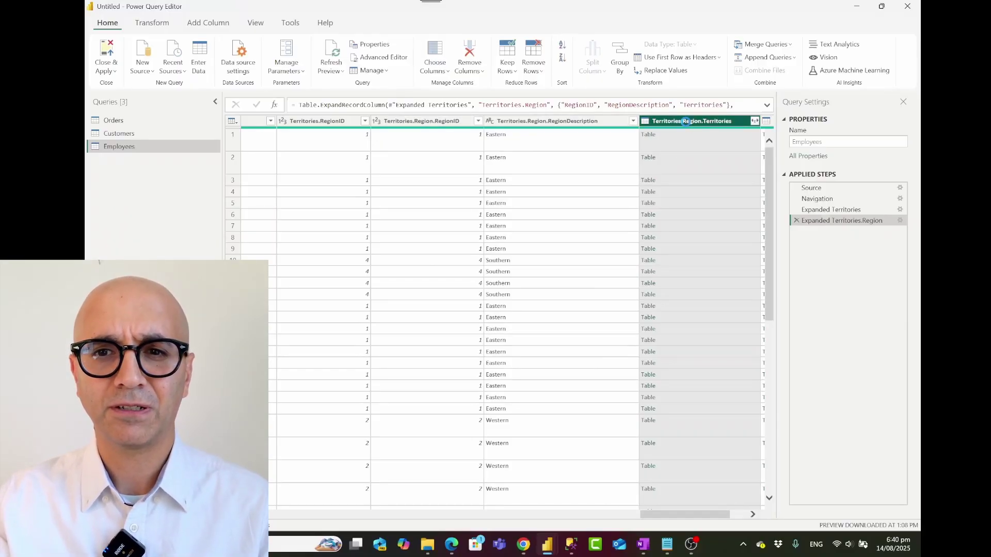
pyautogui.press('Delete')
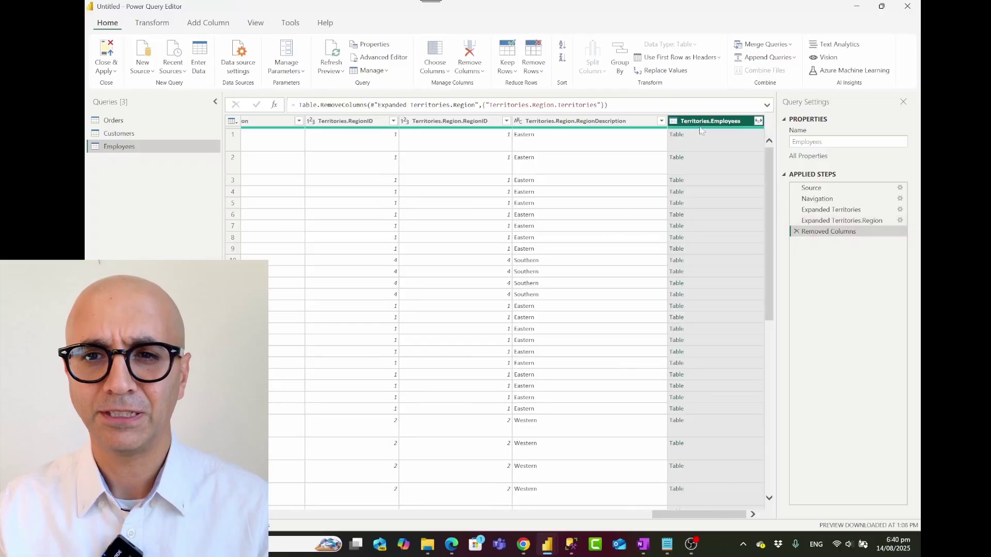
pyautogui.press('Delete')
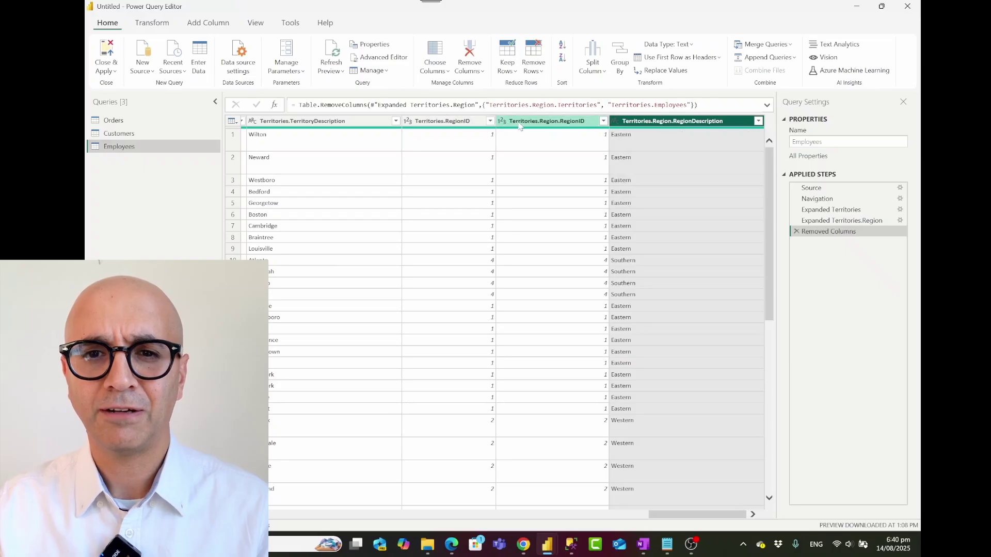
pyautogui.click(546, 121)
pyautogui.hscroll(-3, 528, 131)
pyautogui.press('Delete')
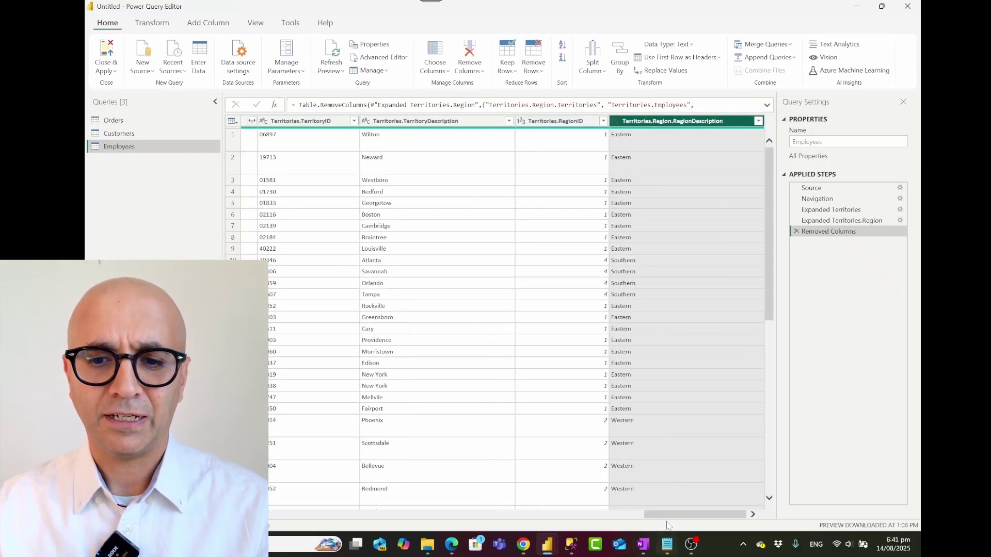
# Step: Select the Territories columns from TerritoryID to RegionDescription
pyautogui.moveTo(666, 520); pyautogui.dragTo(614, 522)
pyautogui.hscroll(5, 477, 296)
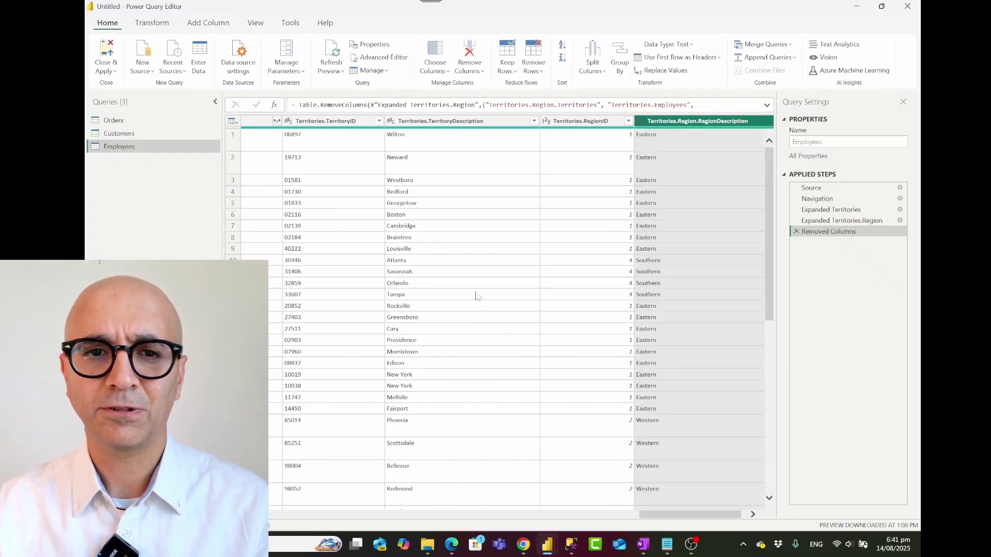
pyautogui.keyDown('shift'); pyautogui.click(350, 121); pyautogui.keyUp('shift')
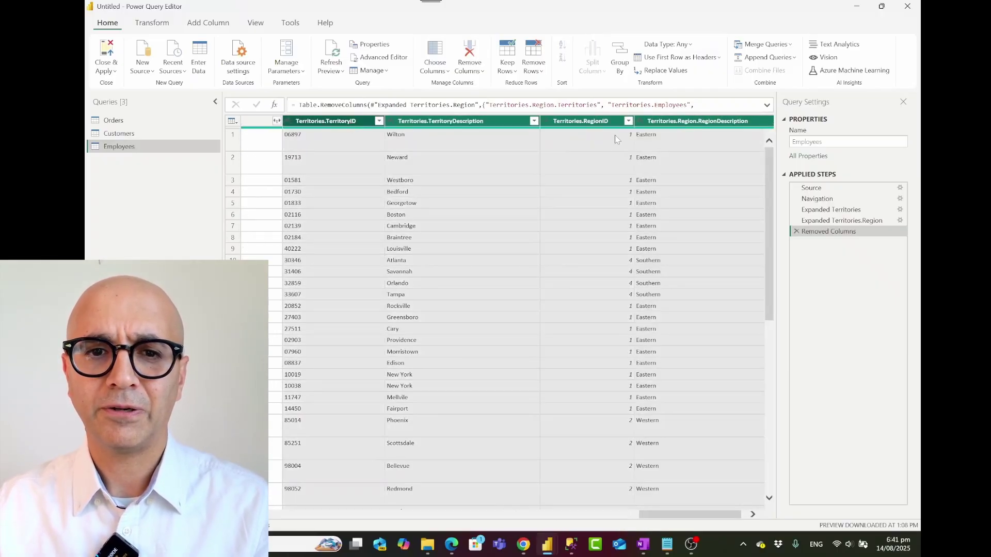